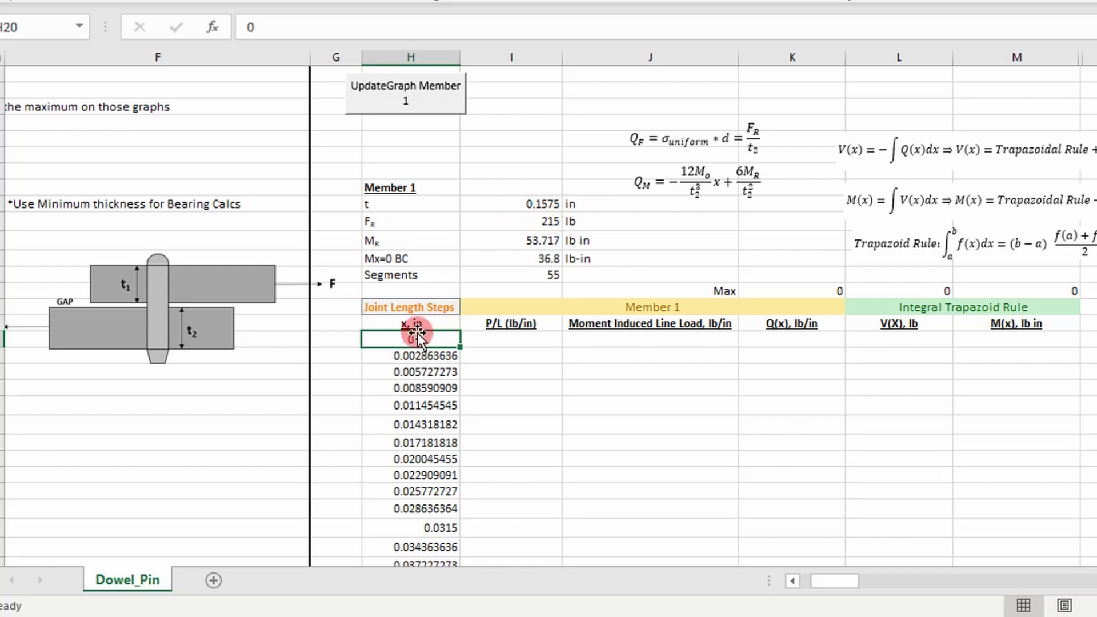
scroll(411, 339, down, 11)
scroll(411, 337, down, 13)
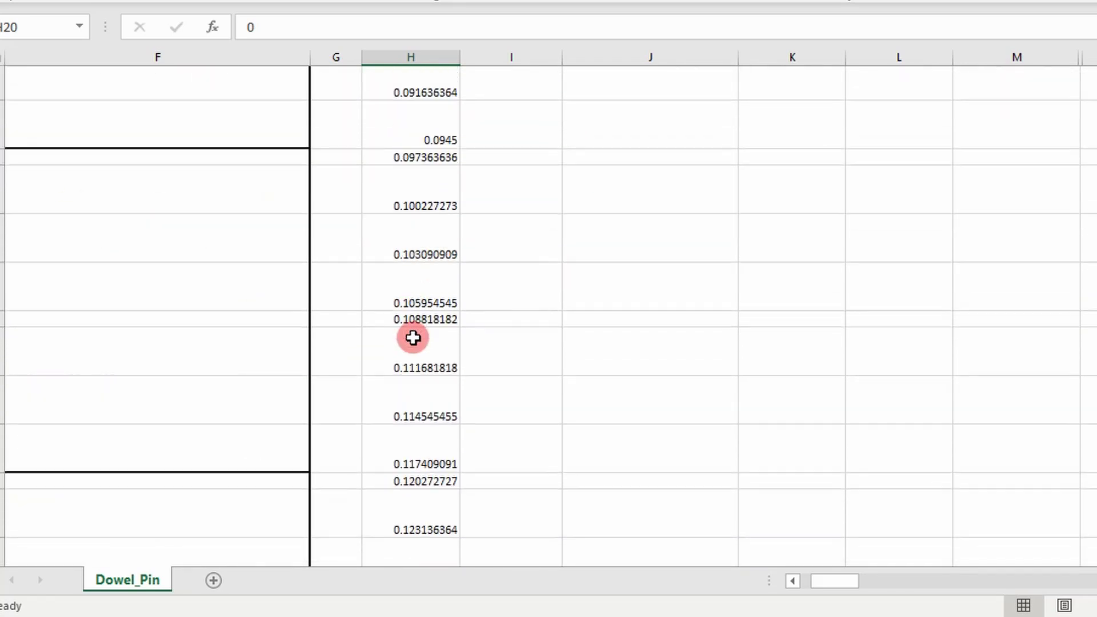
click(447, 194)
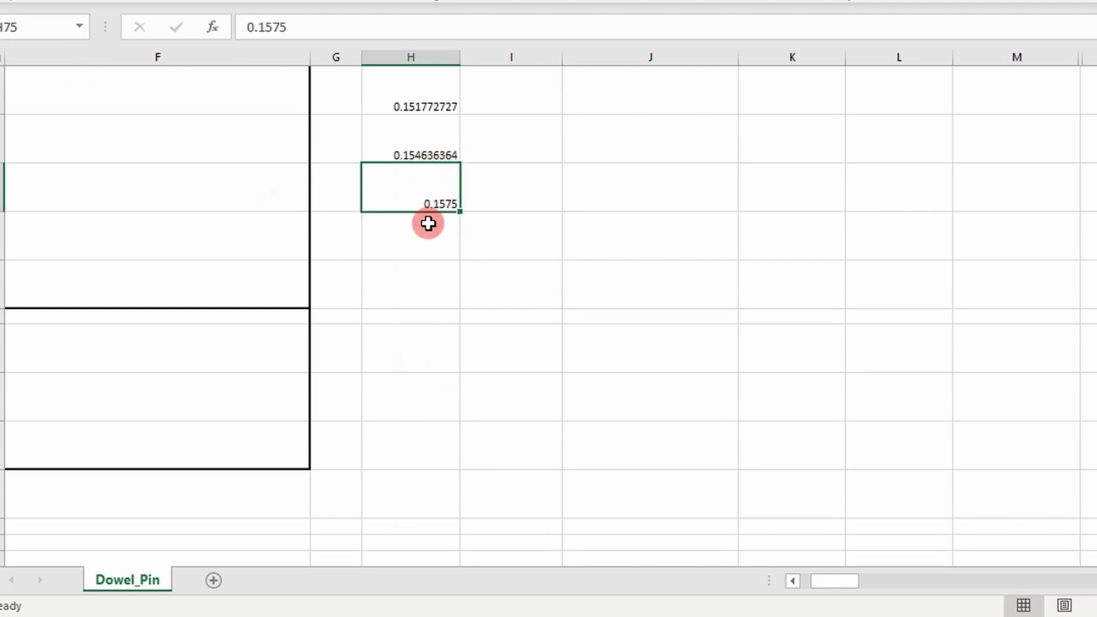
scroll(448, 238, up, 17)
scroll(452, 240, up, 7)
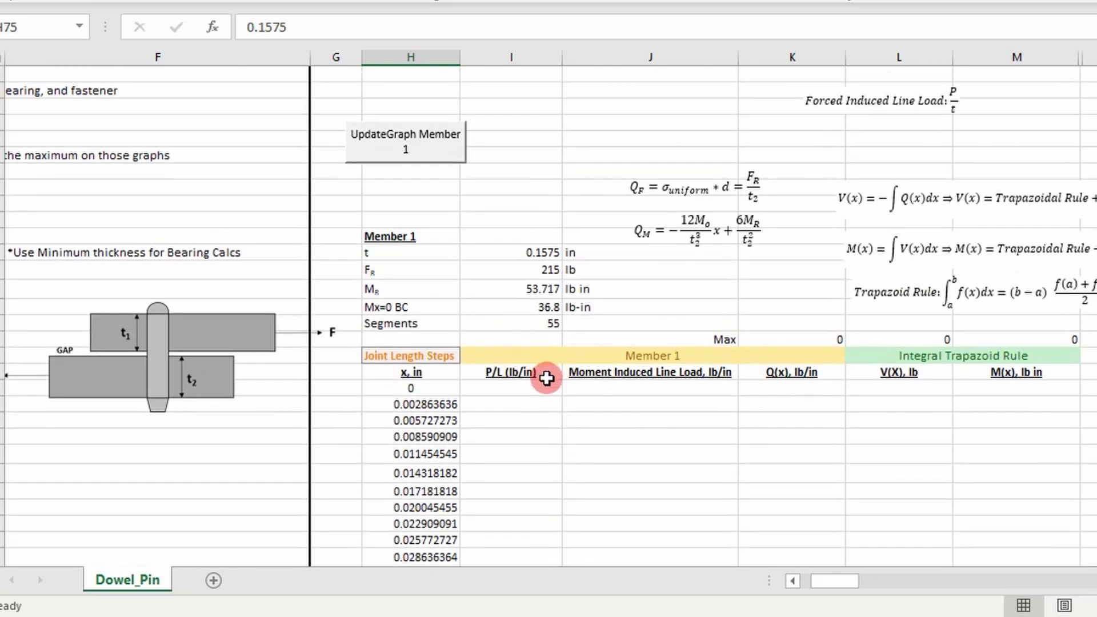
click(548, 324)
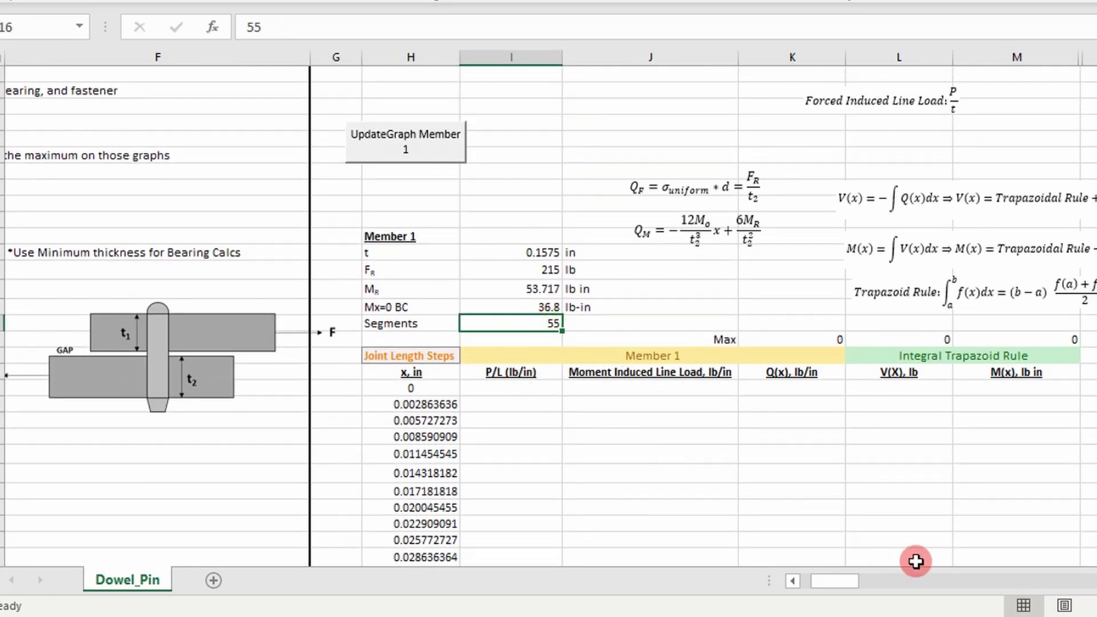
drag(842, 575, 863, 574)
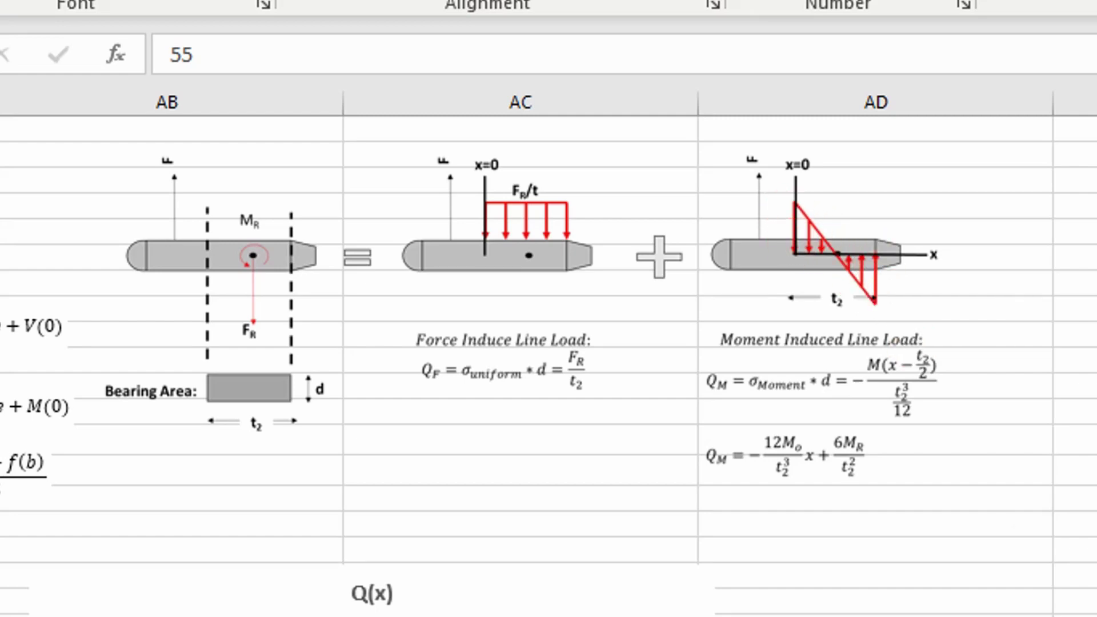
scroll(932, 331, left, 10)
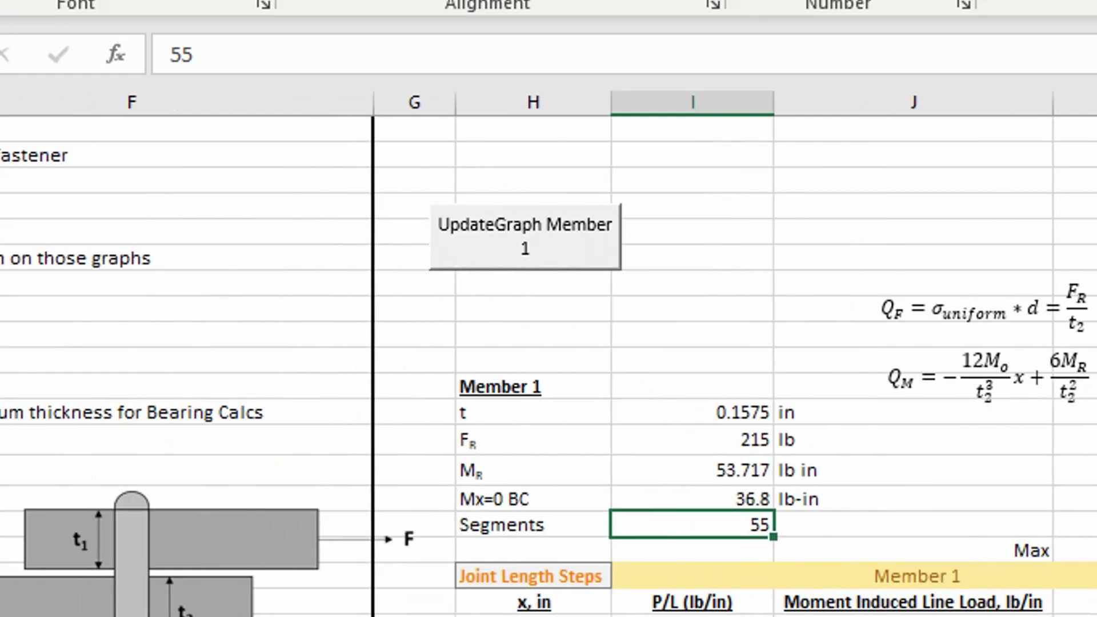
Enter =$I$13/$I$12 in the first P/L cell and copy it down the column.
click(933, 331)
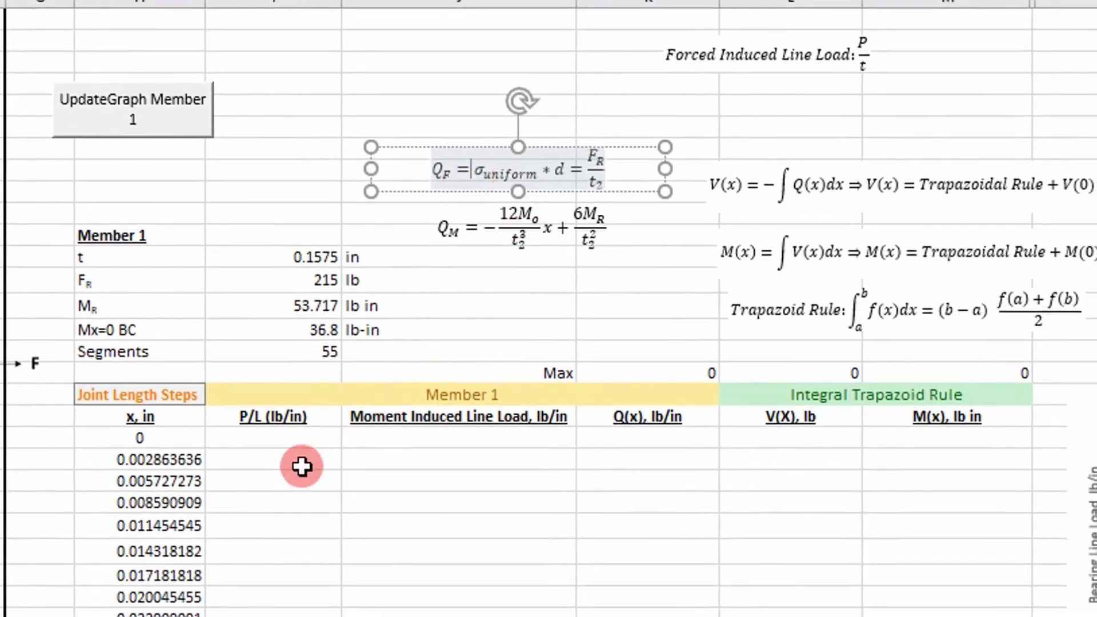
click(682, 616)
click(265, 440)
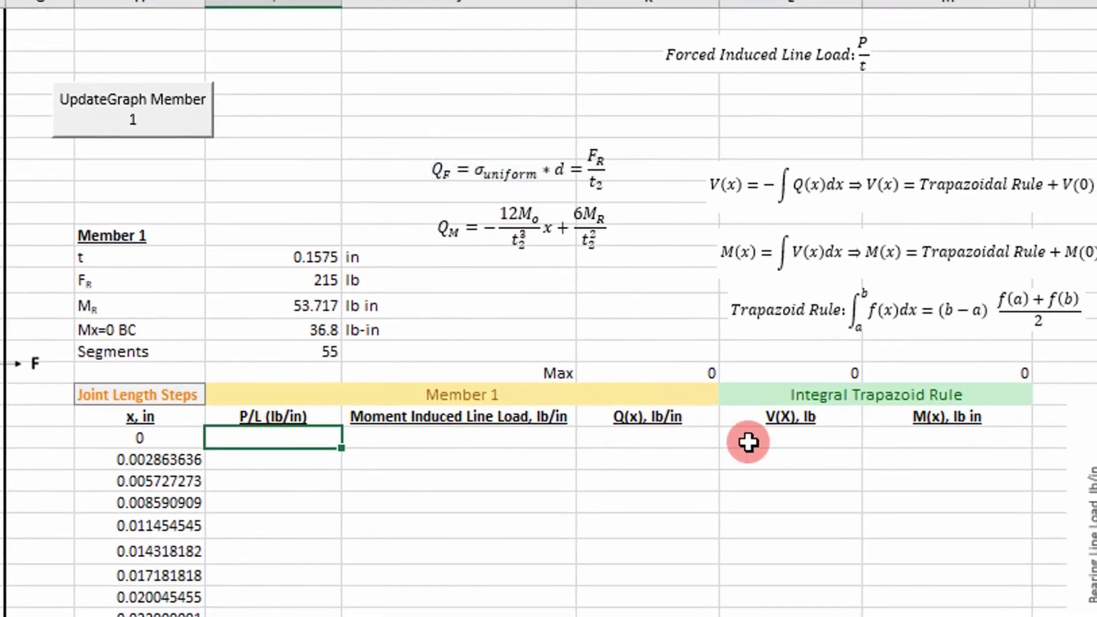
text(=)
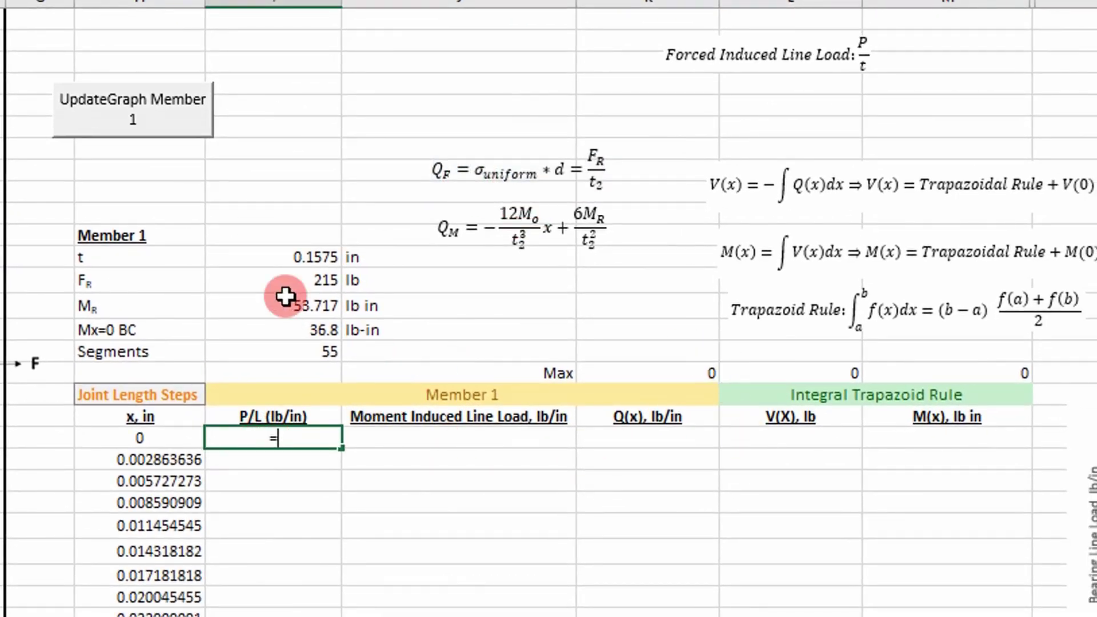
click(318, 280)
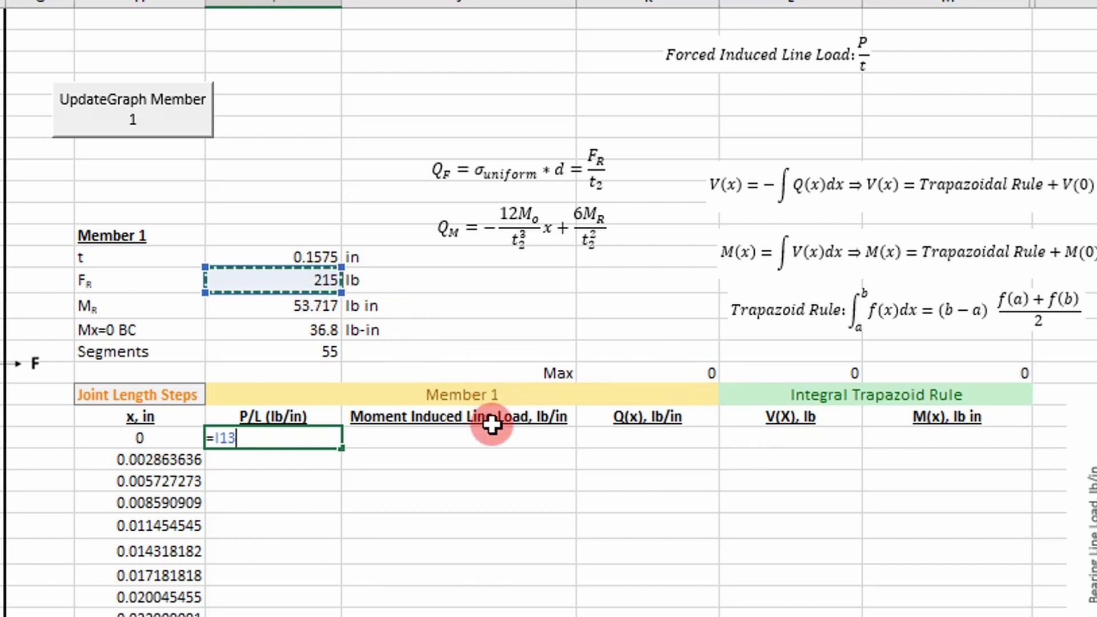
key(F4)
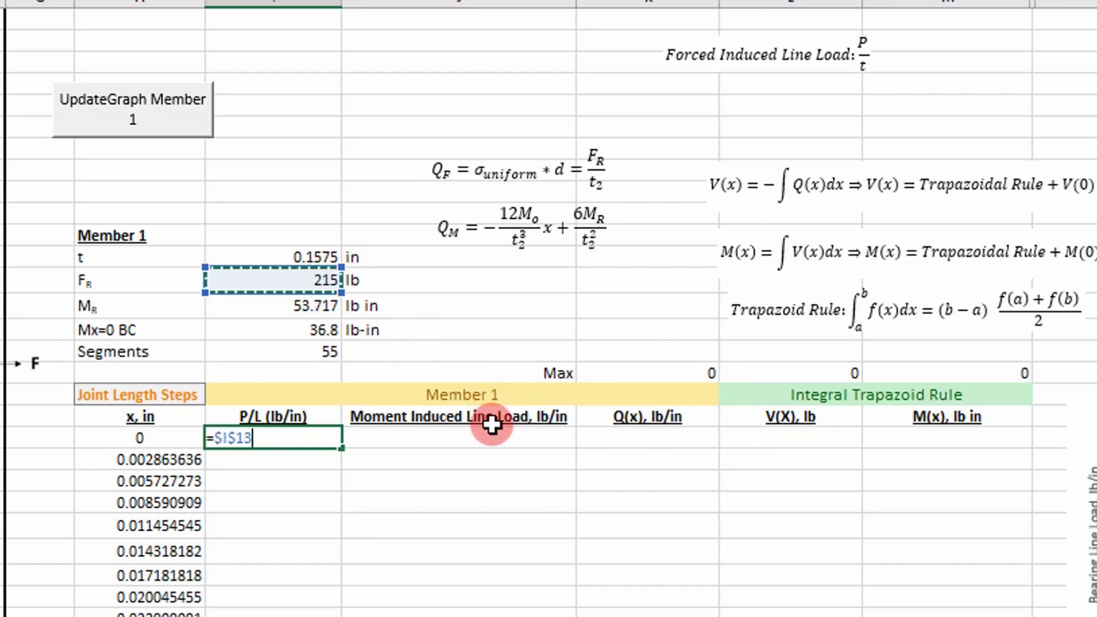
text(/)
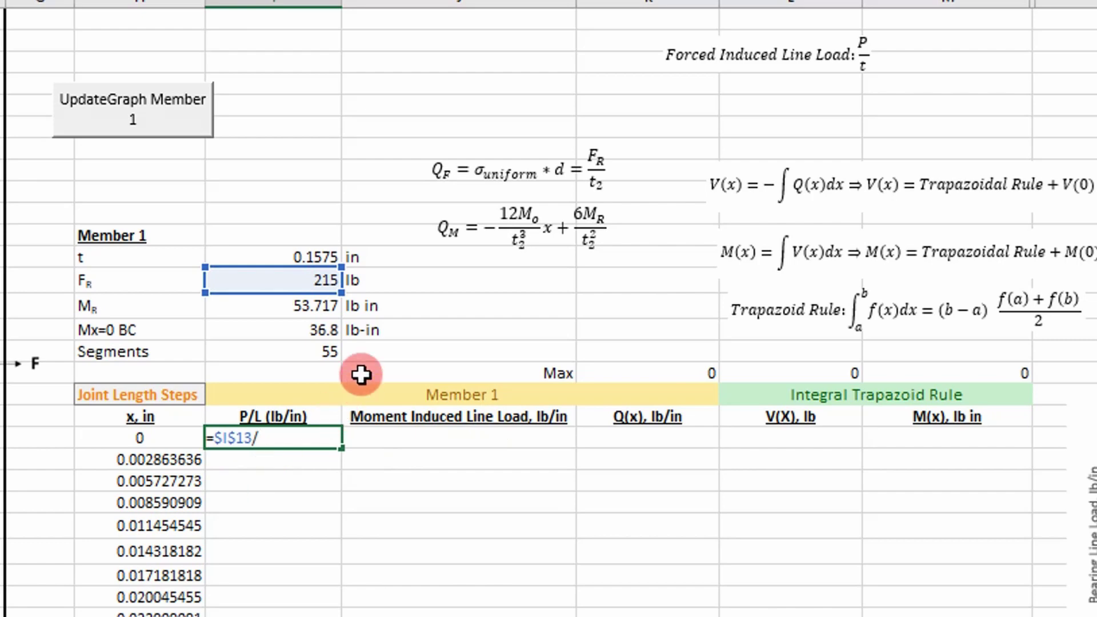
click(312, 255)
key(F4)
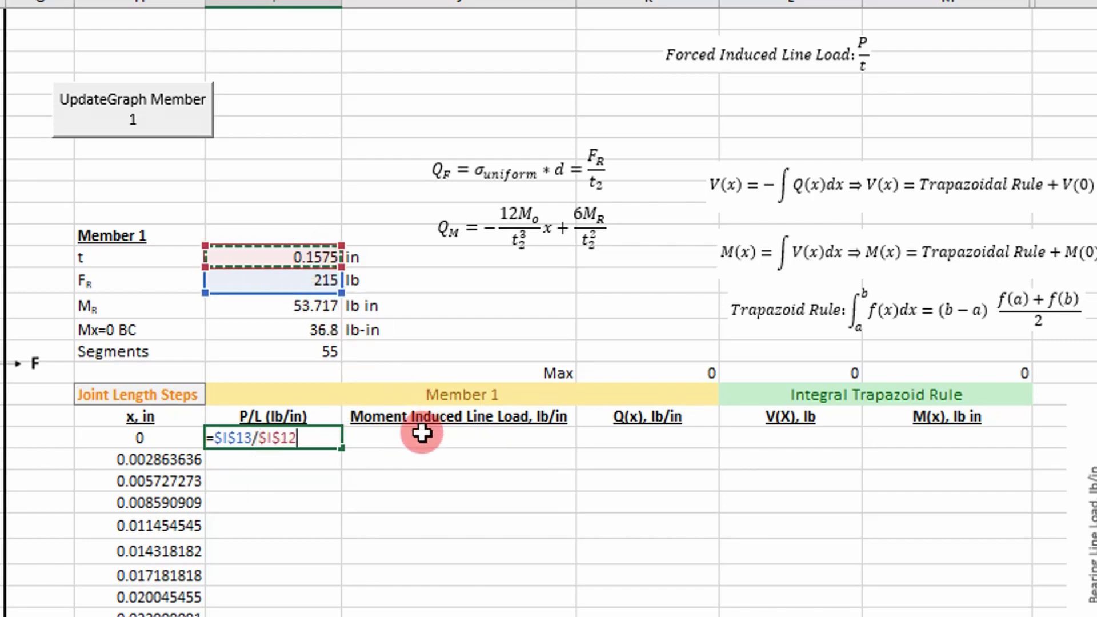
key(ctrl+Return)
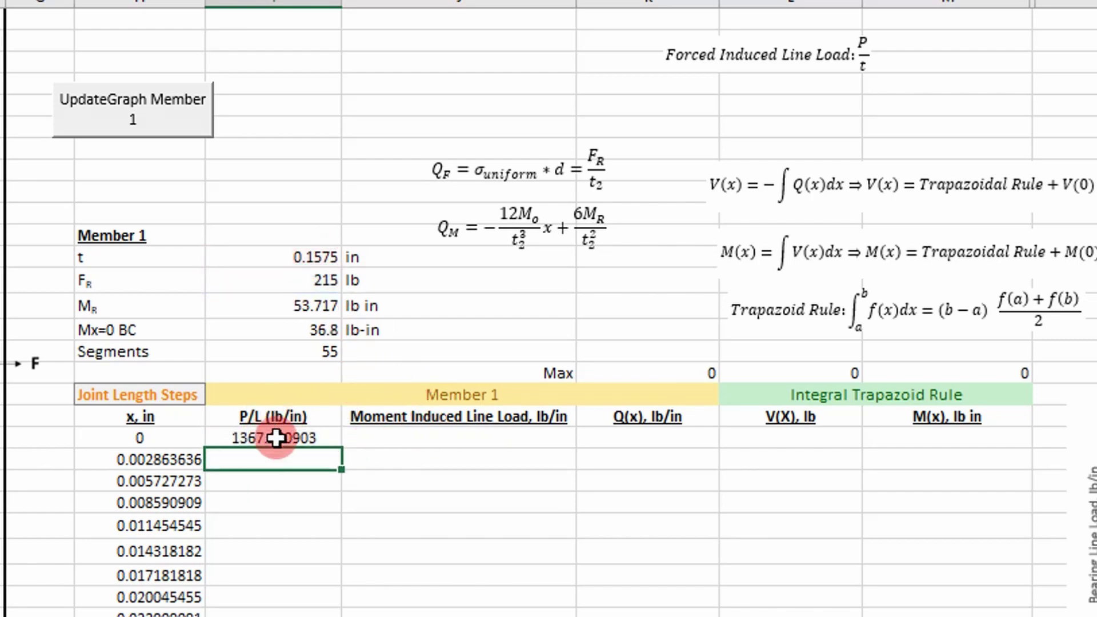
double_click(340, 448)
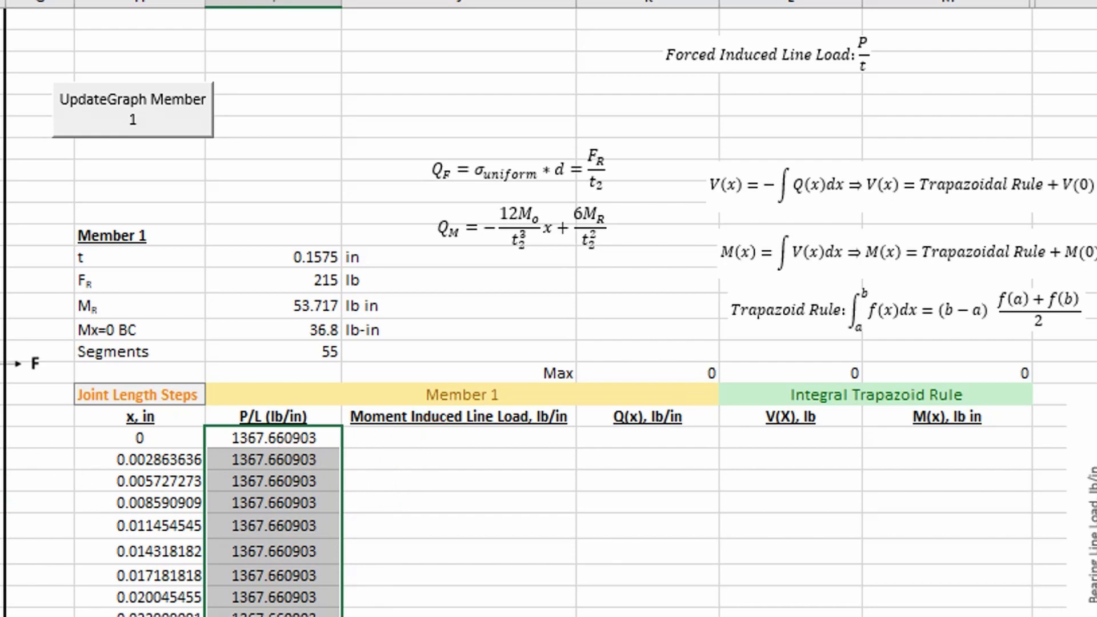
drag(496, 445, 492, 443)
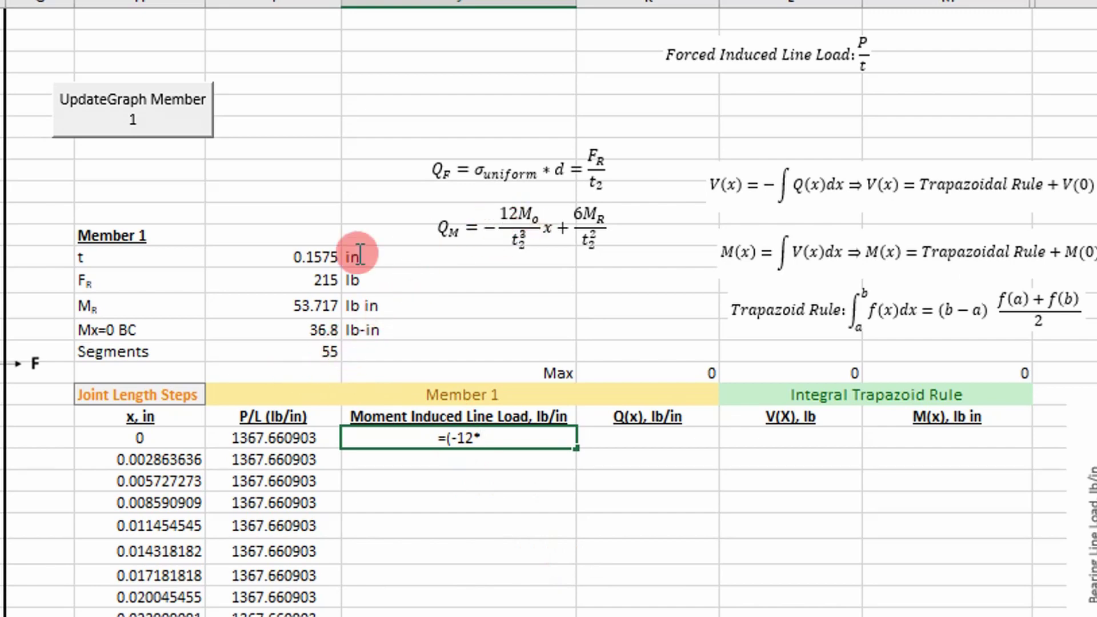
Build the moment line load formula from M_R, thickness t and x in H20.
click(312, 304)
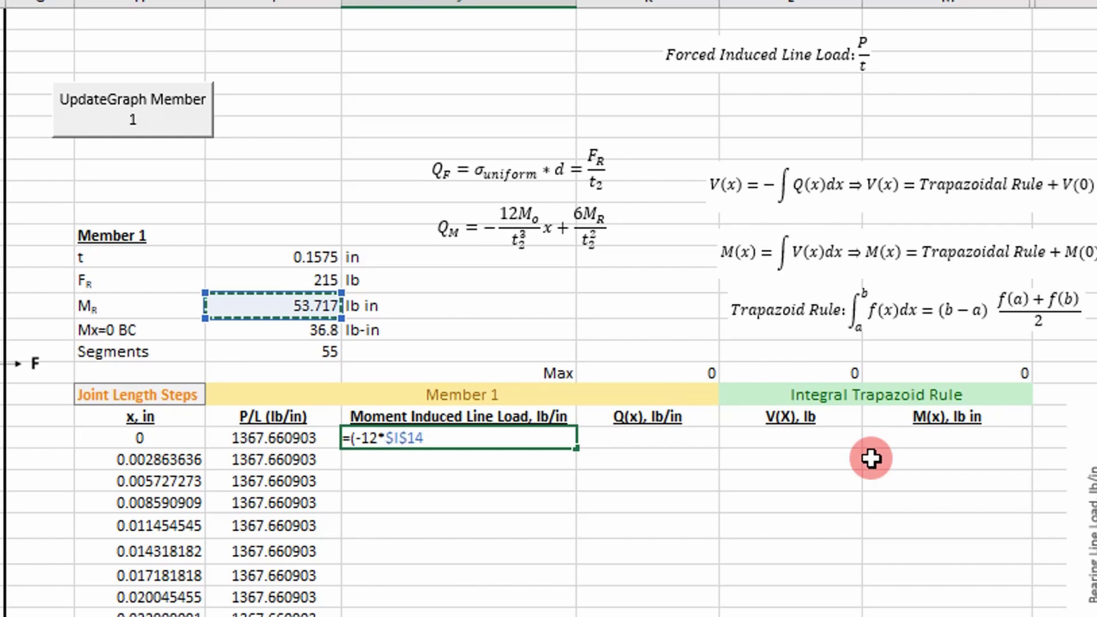
text(/)
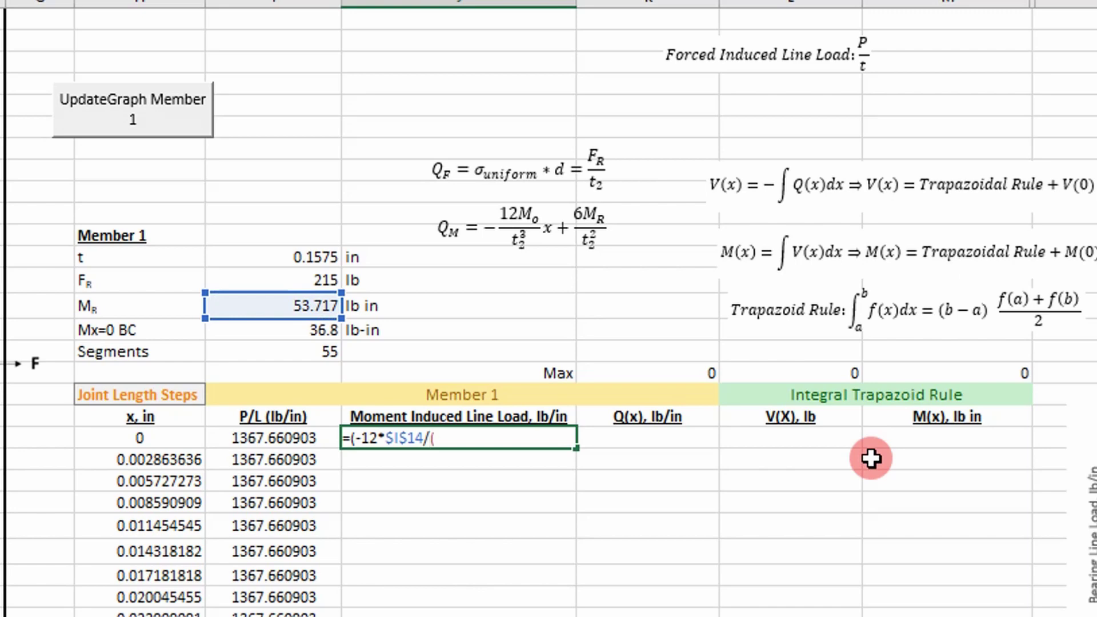
text(()
click(296, 247)
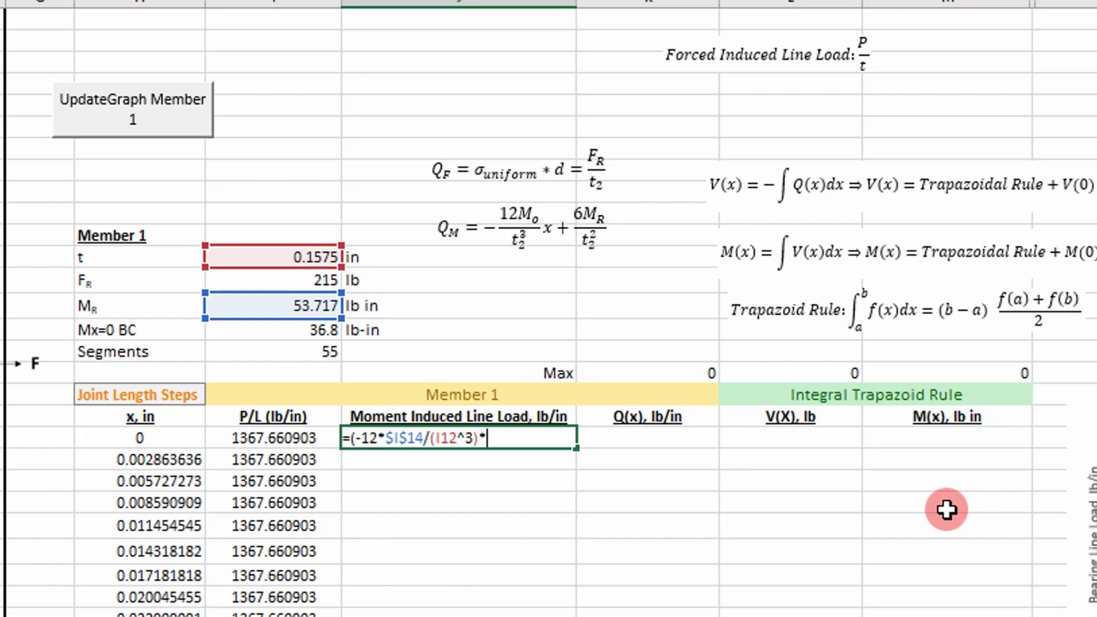
click(174, 438)
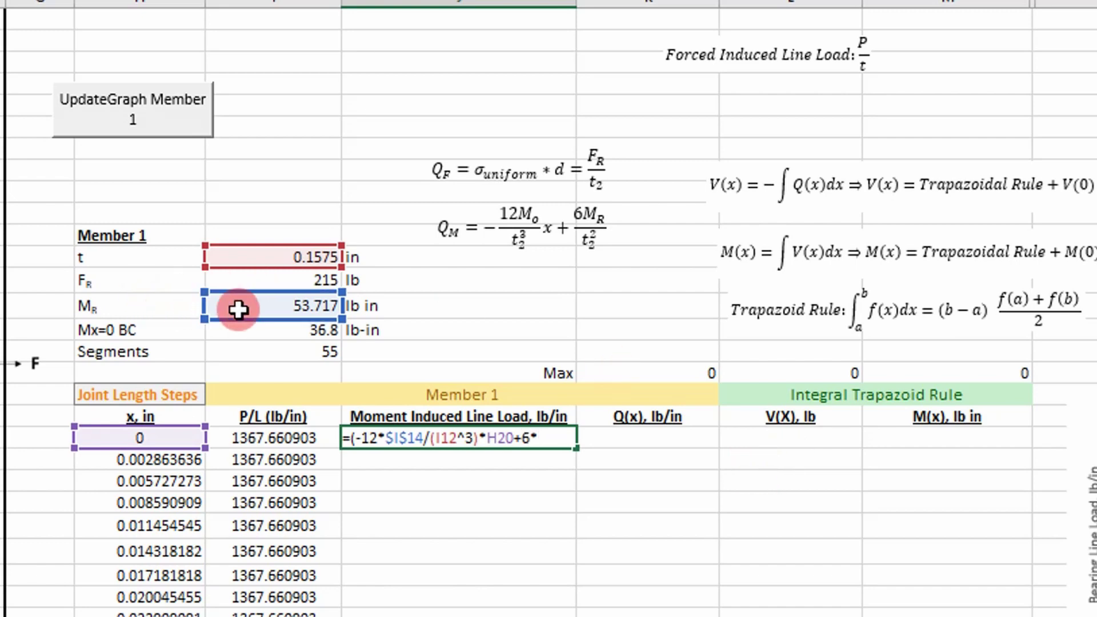
click(292, 308)
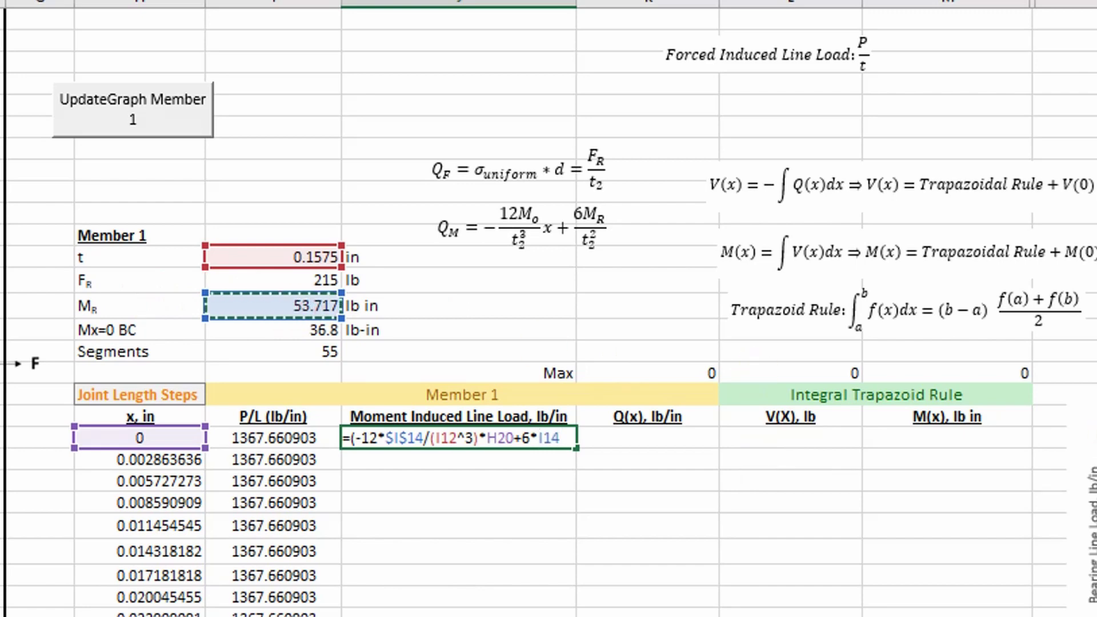
text(/)
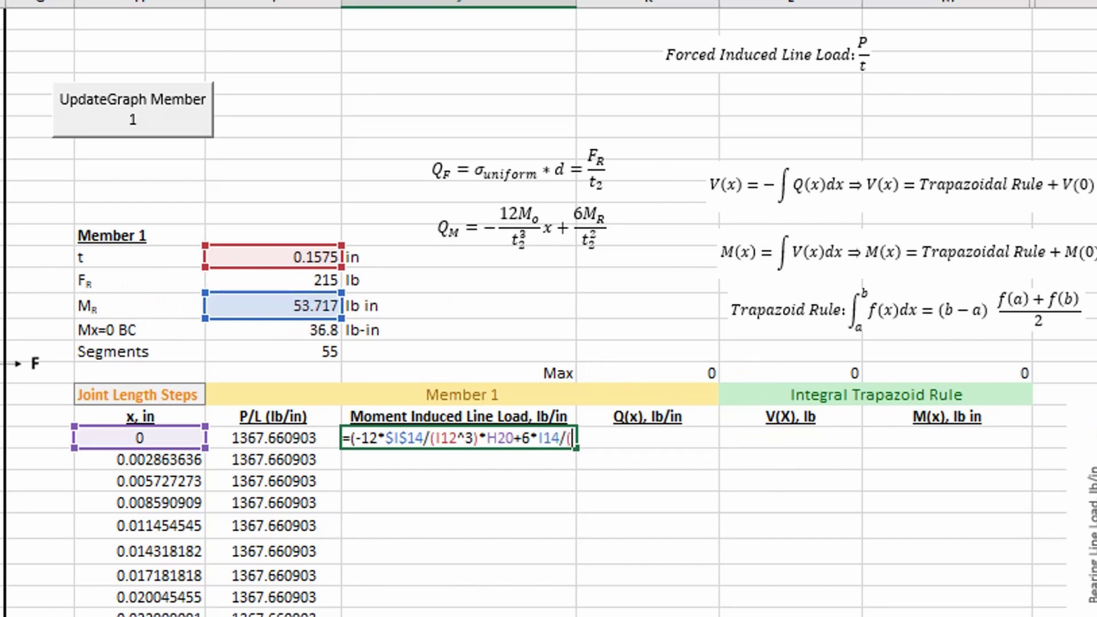
text(()
click(310, 264)
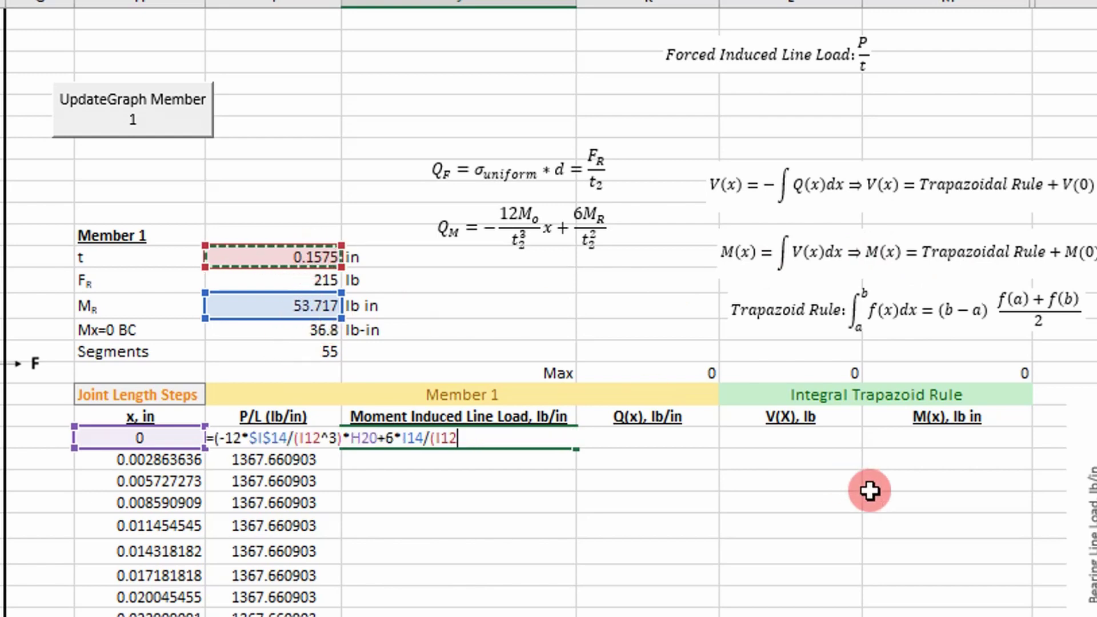
text(^2)
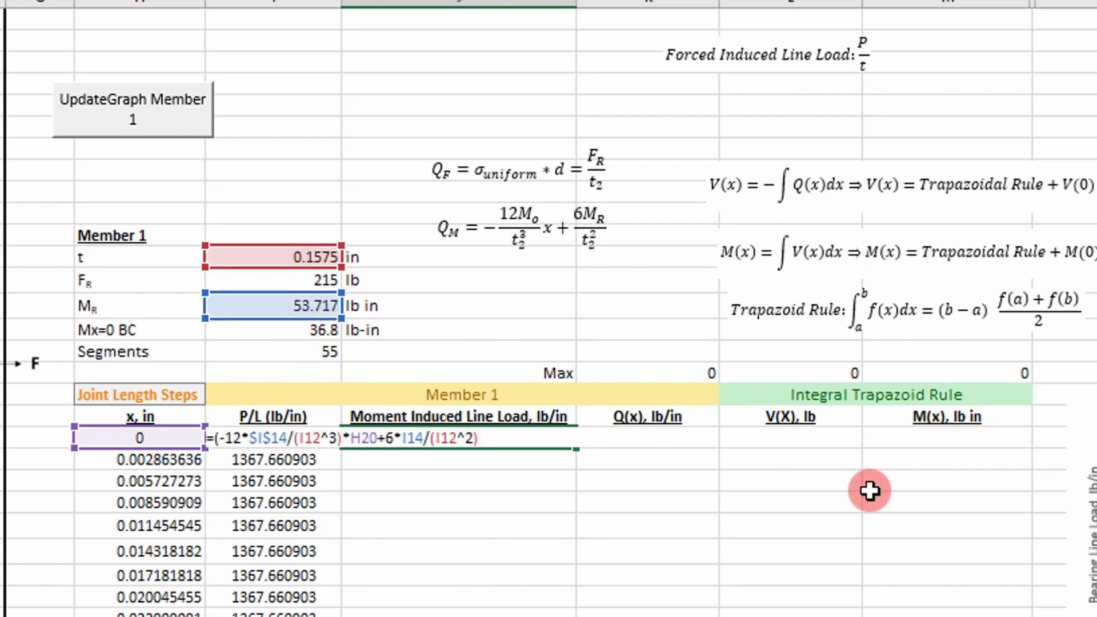
Make the t, M_R and I12 references absolute, then commit and accept Excel's correction.
click(452, 439)
key(F4)
click(411, 439)
key(F4)
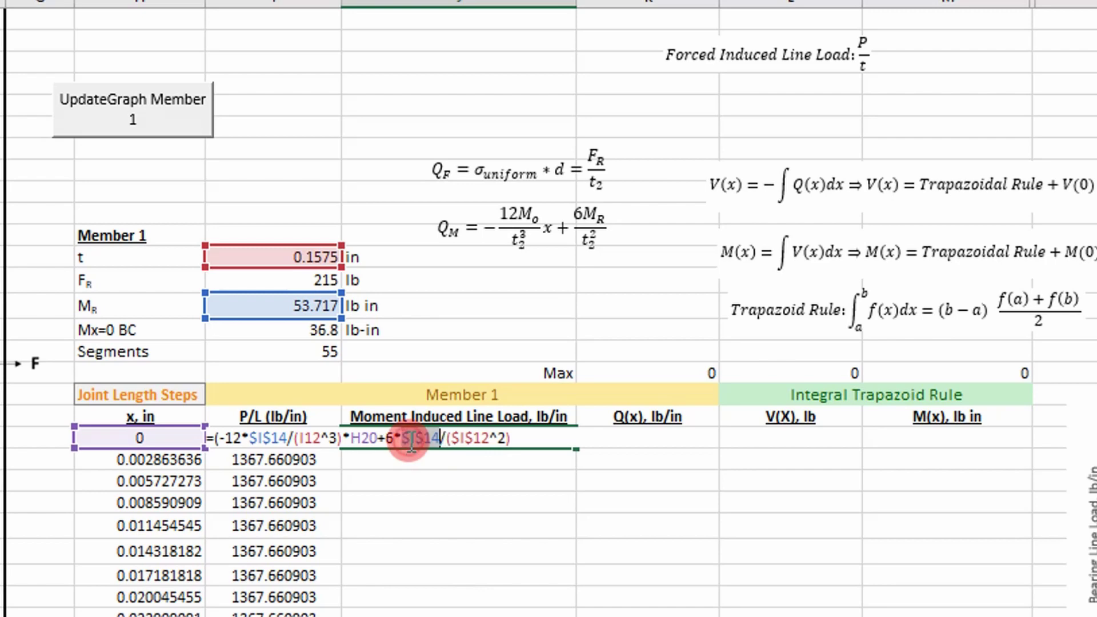
click(305, 439)
key(F4)
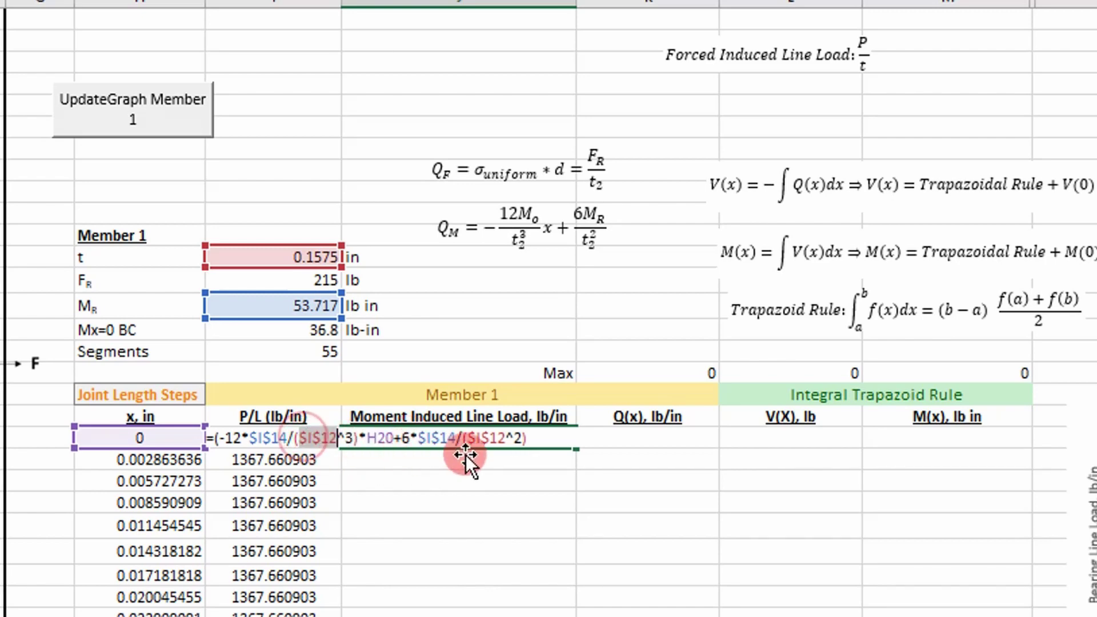
key(Return)
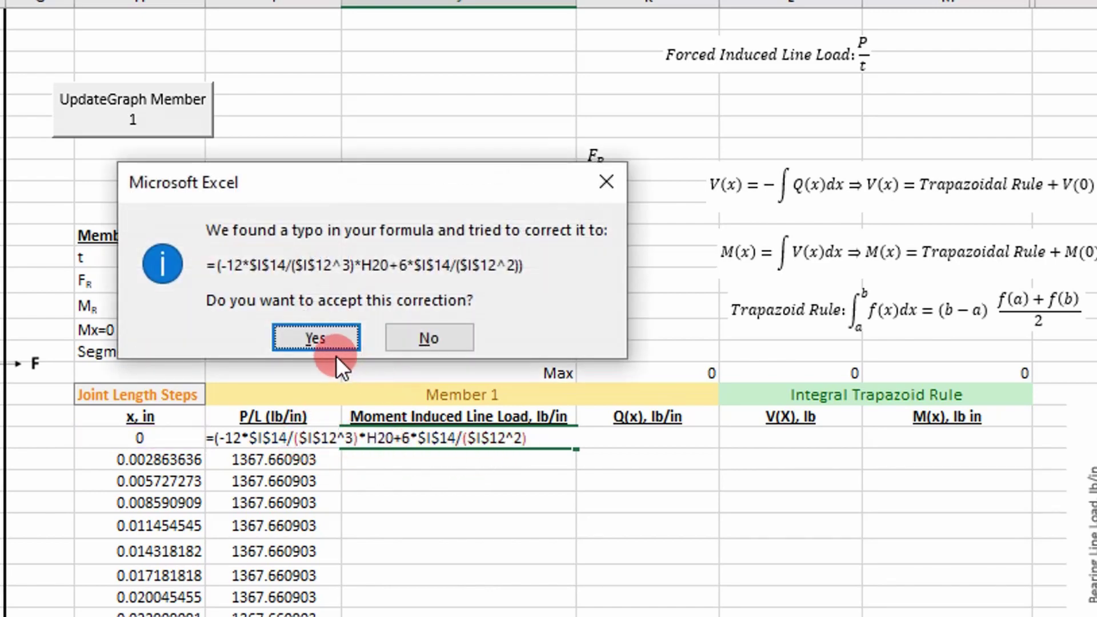
click(316, 339)
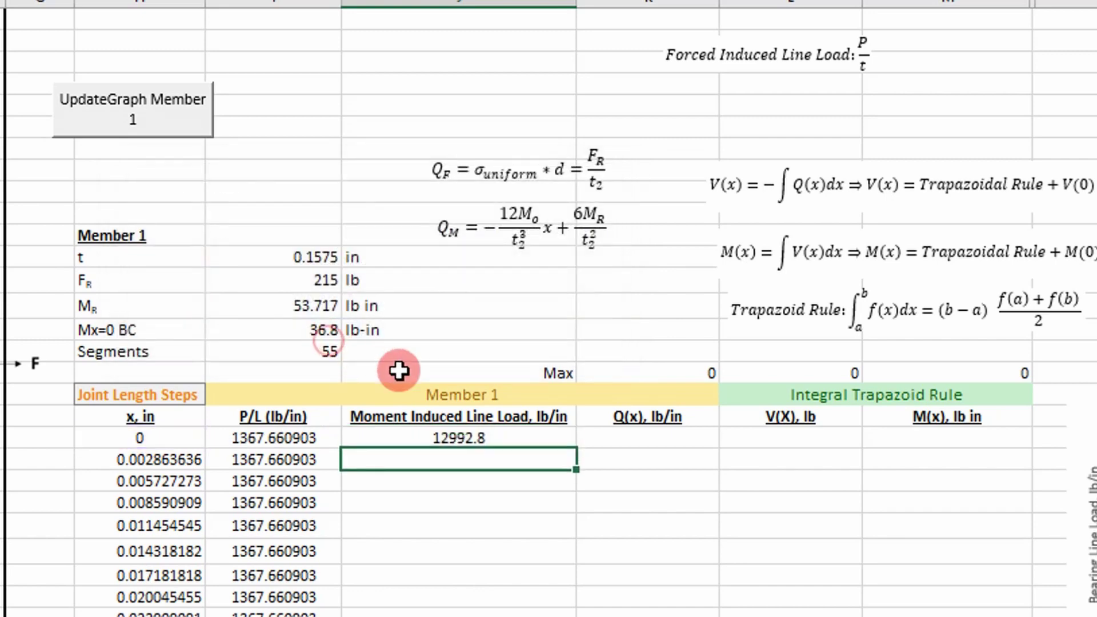
Fill the moment line load formula down, running from 12992.8 to -12992.8.
click(505, 438)
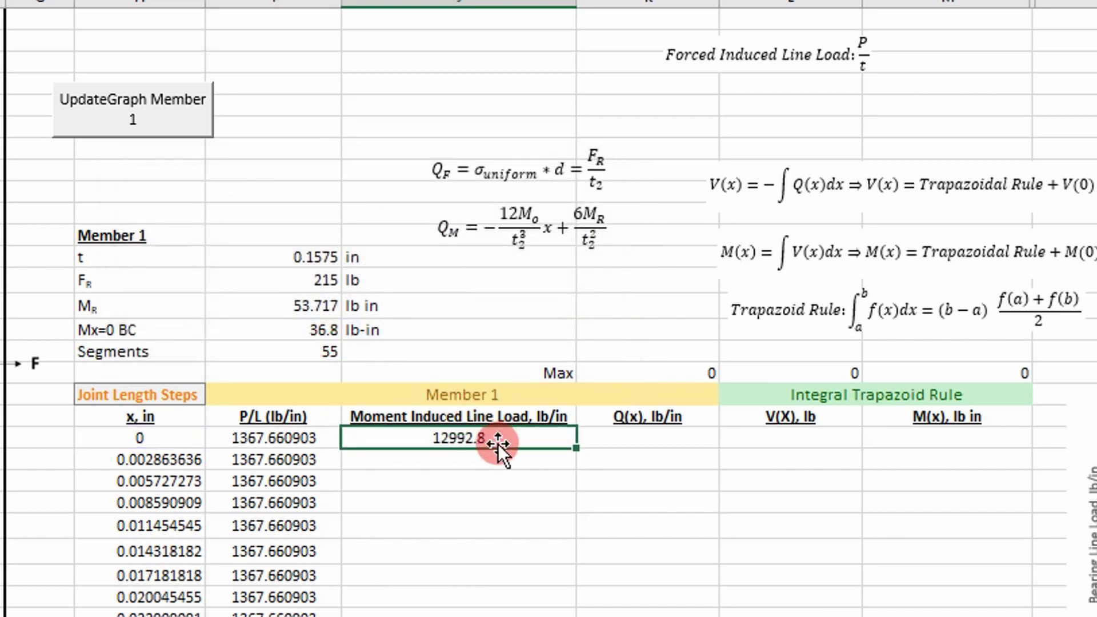
double_click(576, 449)
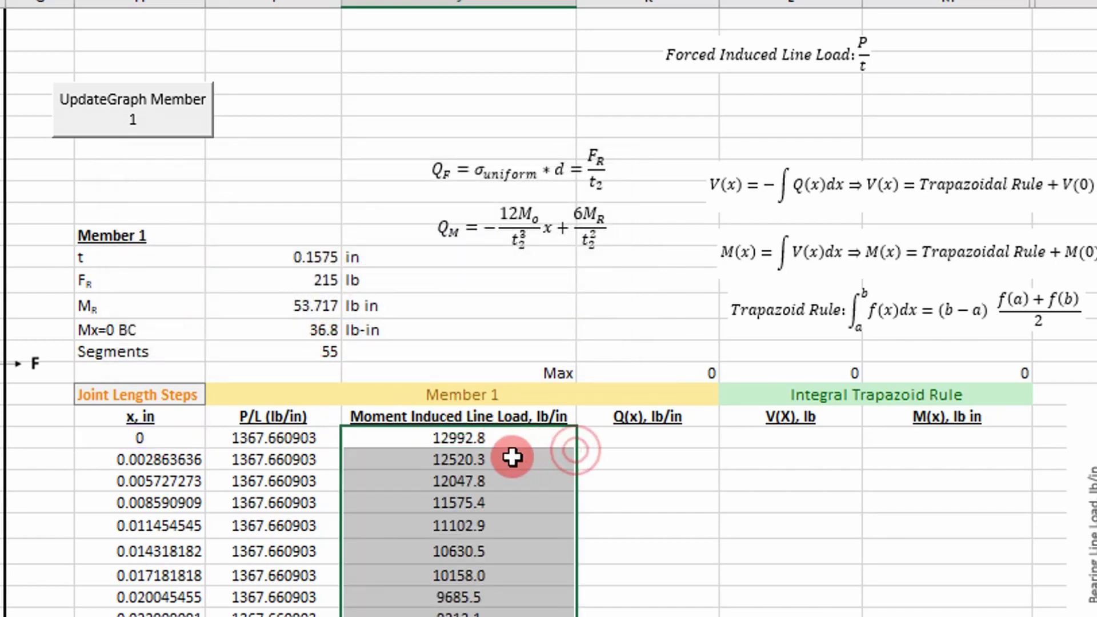
scroll(508, 452, down, 12)
scroll(505, 457, down, 6)
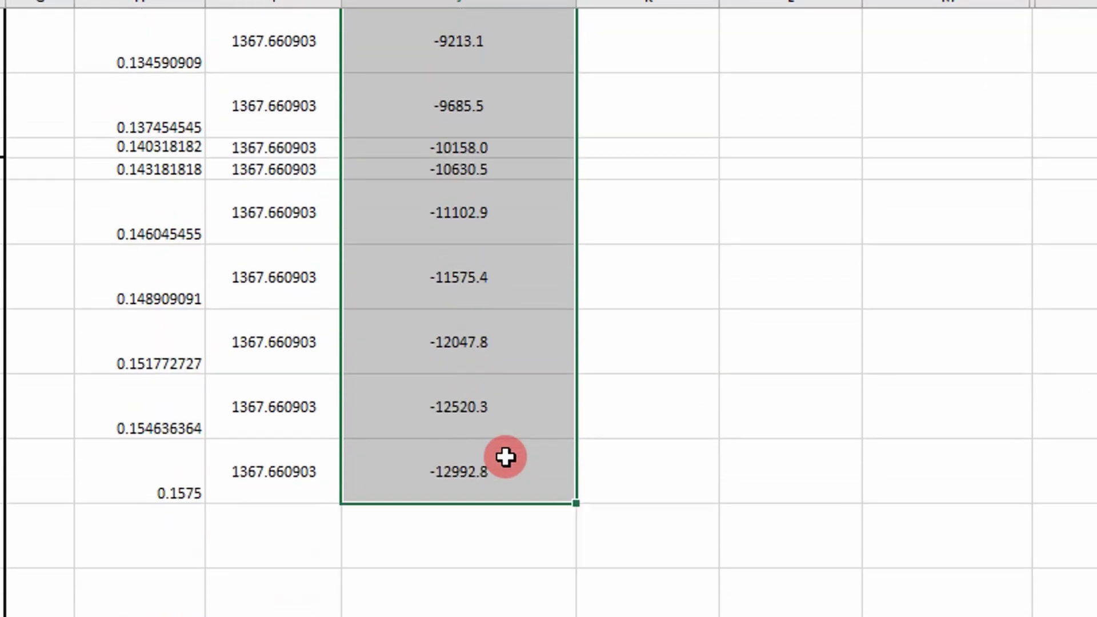
scroll(506, 457, up, 4)
scroll(506, 457, up, 10)
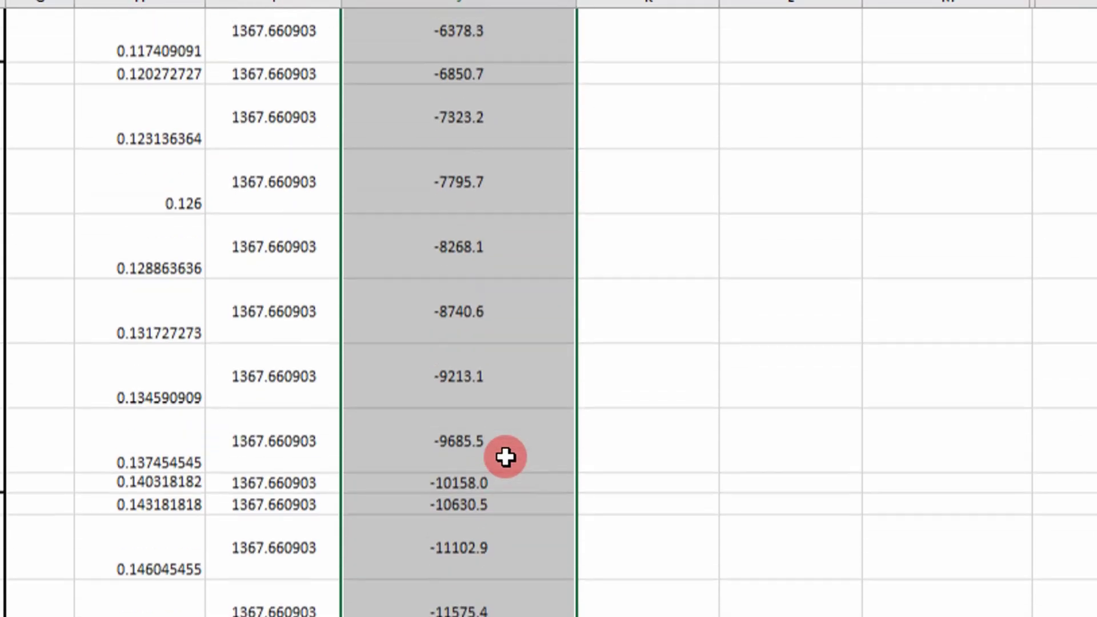
scroll(505, 457, up, 7)
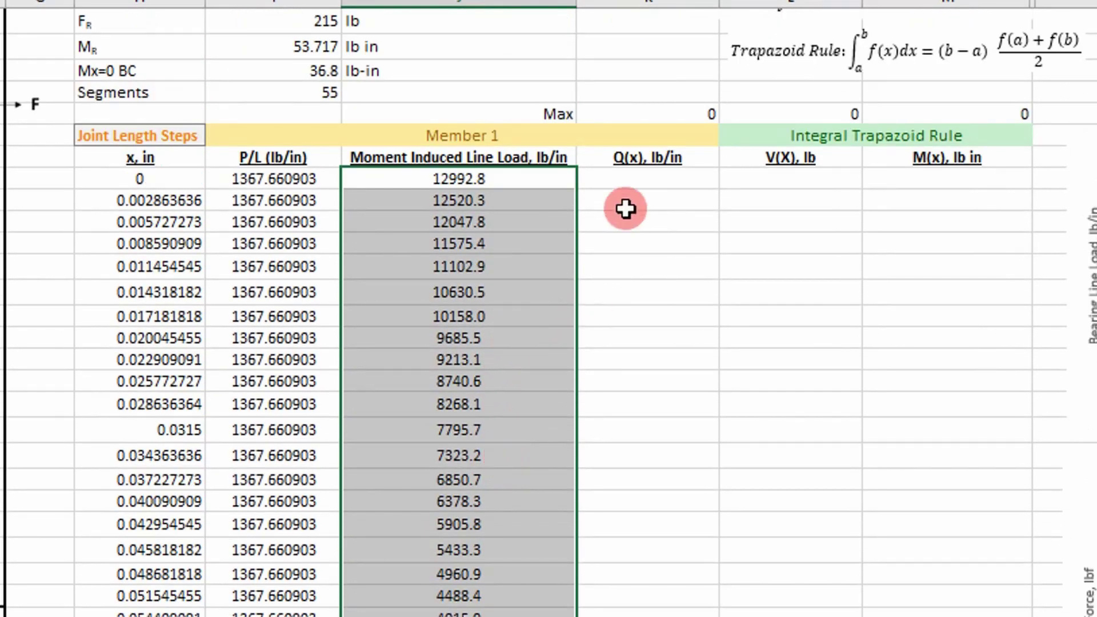
click(632, 181)
scroll(623, 253, up, 3)
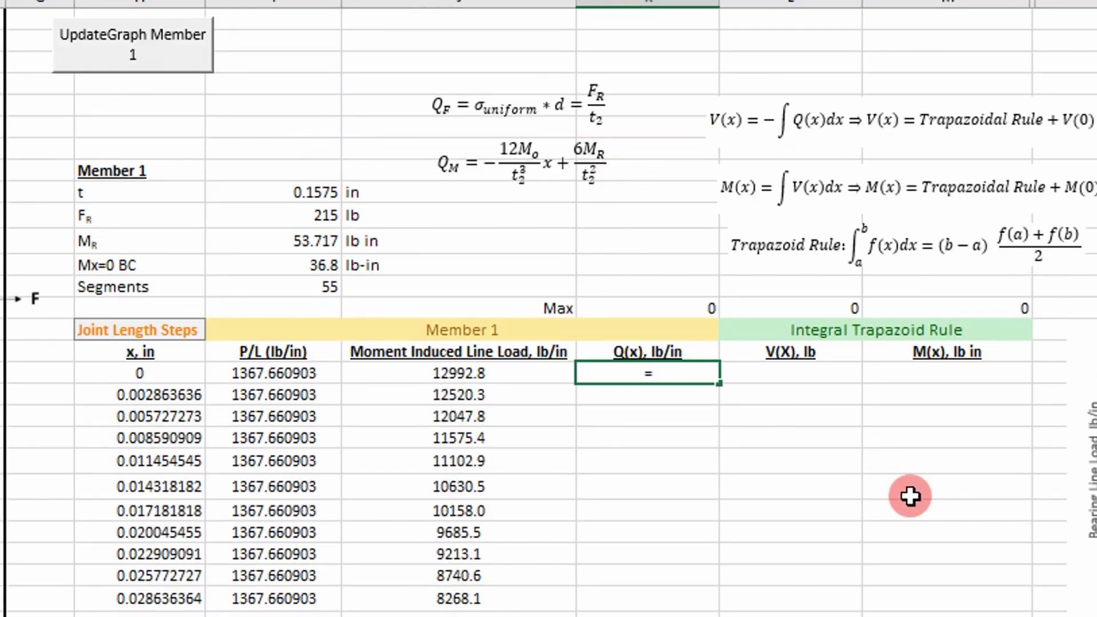
Enter =I20+J20 in the first Q(x) cell and fill it down, starting at 14360.4.
text(=)
key(Left)
key(Left)
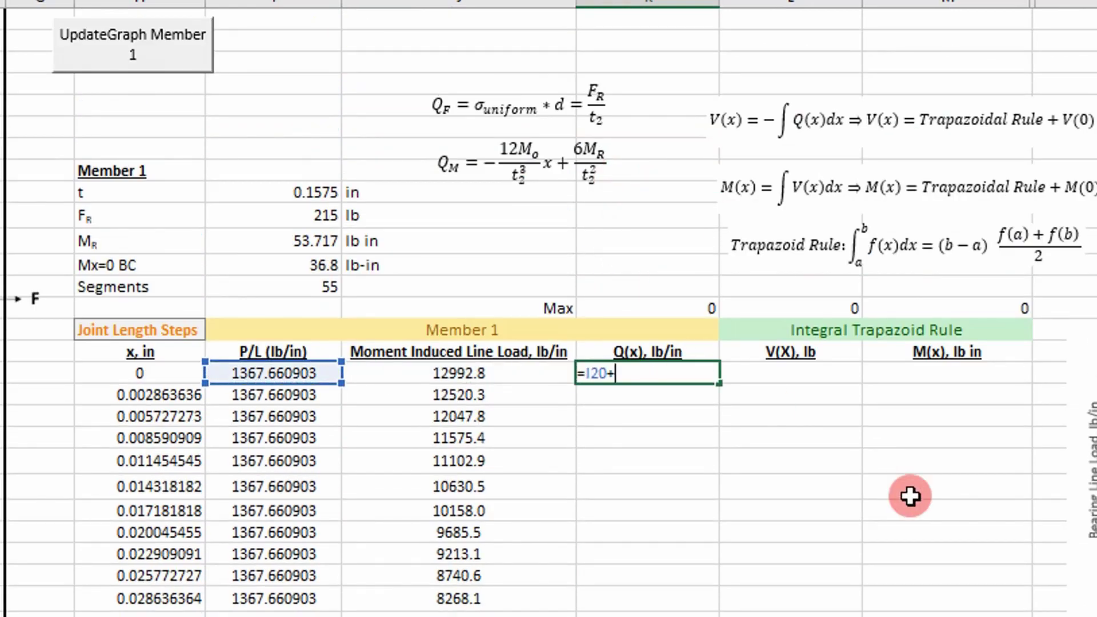
text(+)
key(Left)
key(Return)
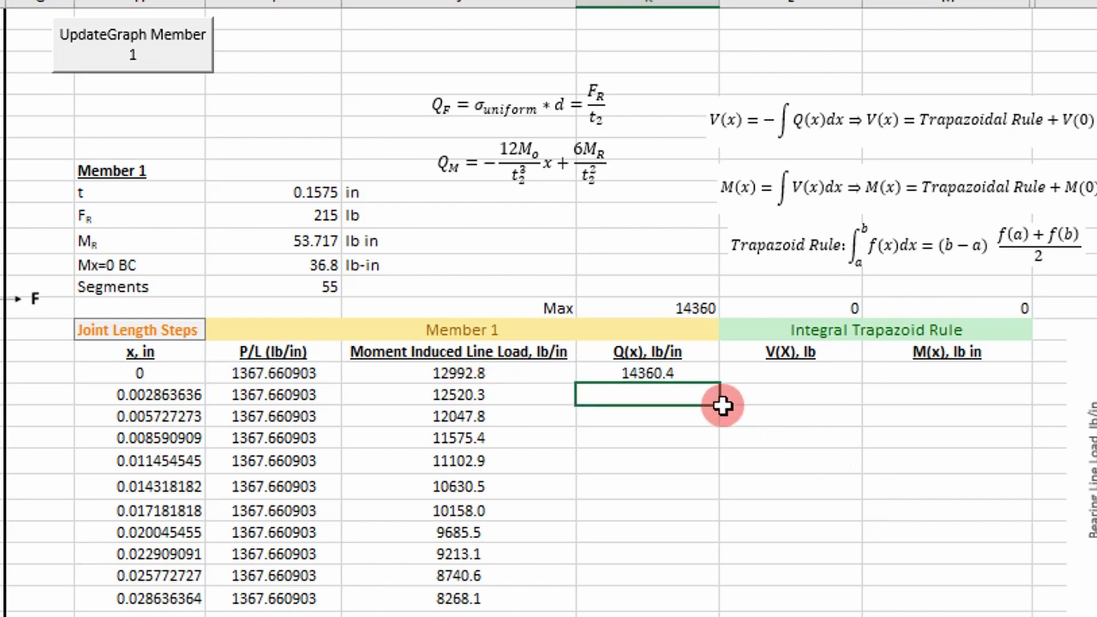
click(696, 368)
double_click(719, 382)
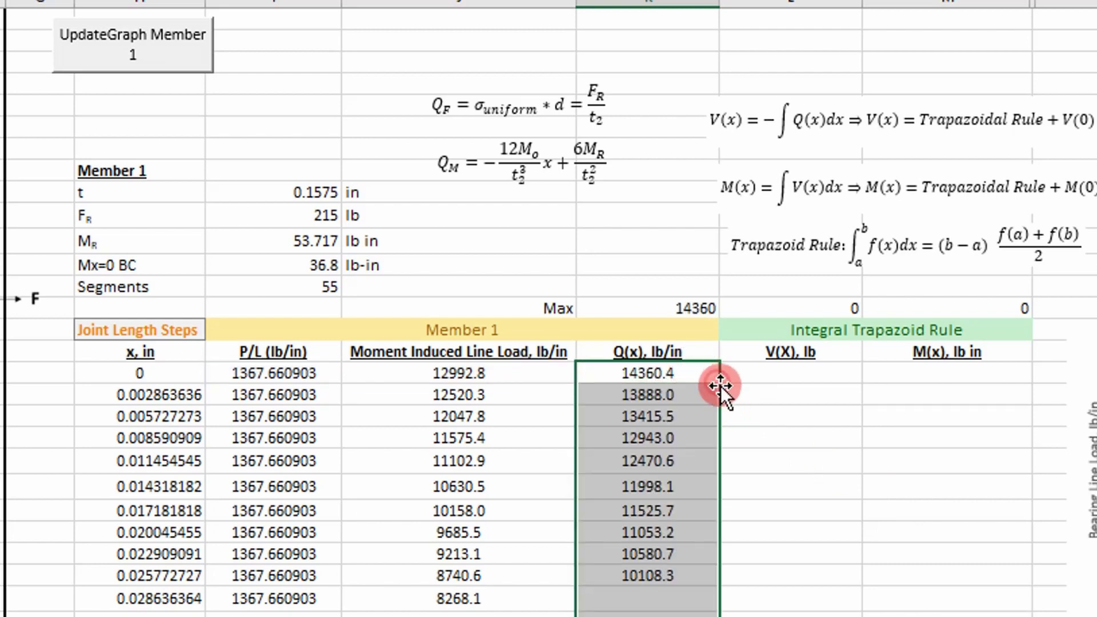
scroll(787, 600, down, 1)
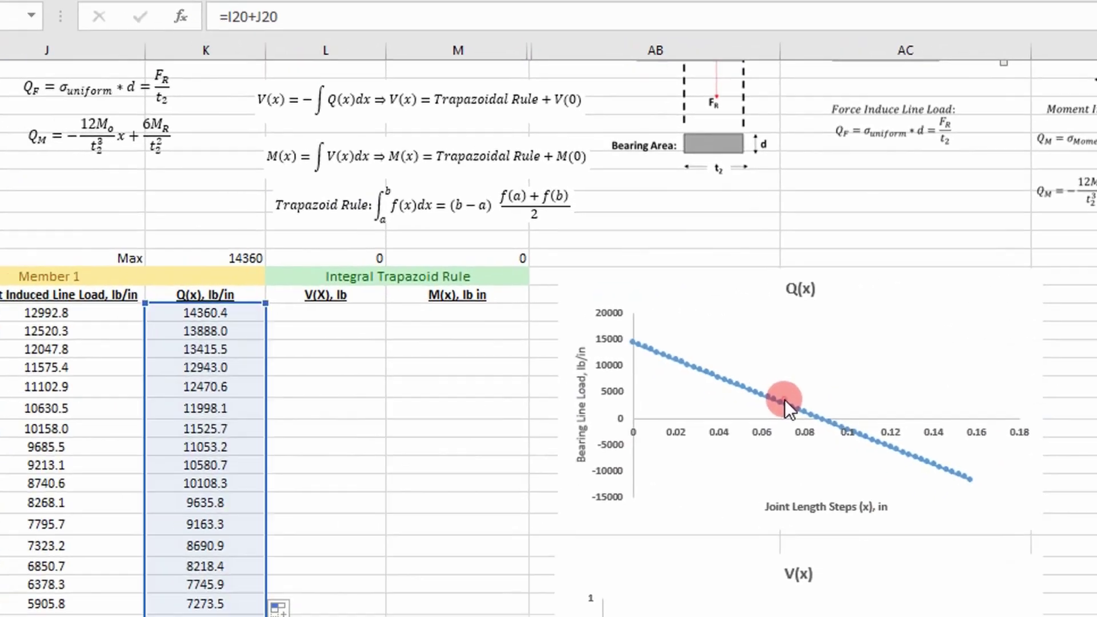
click(566, 403)
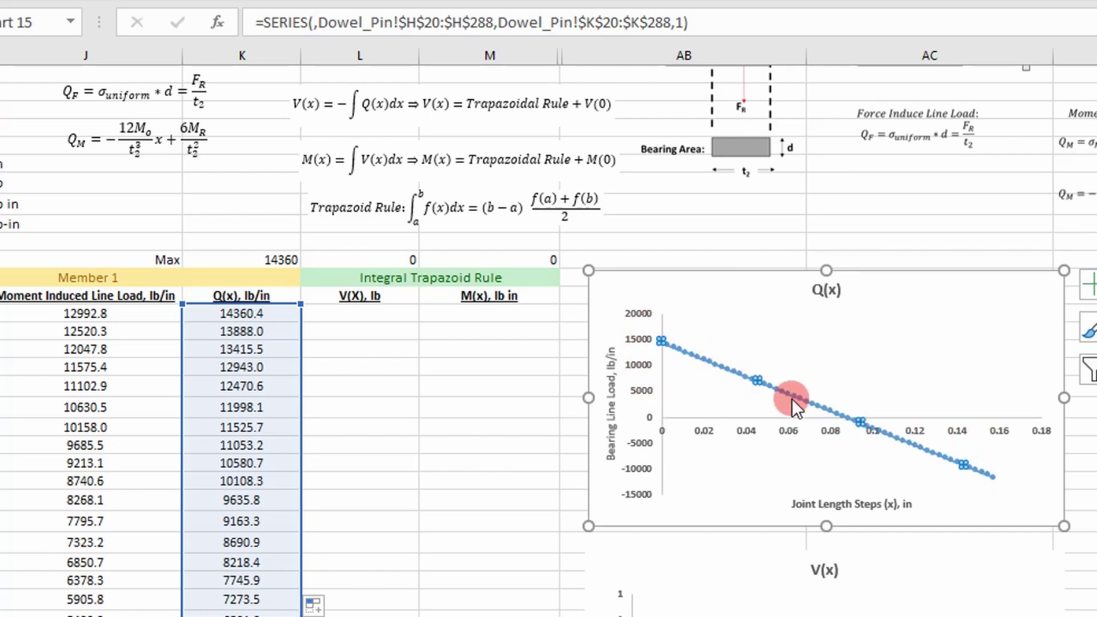
click(521, 371)
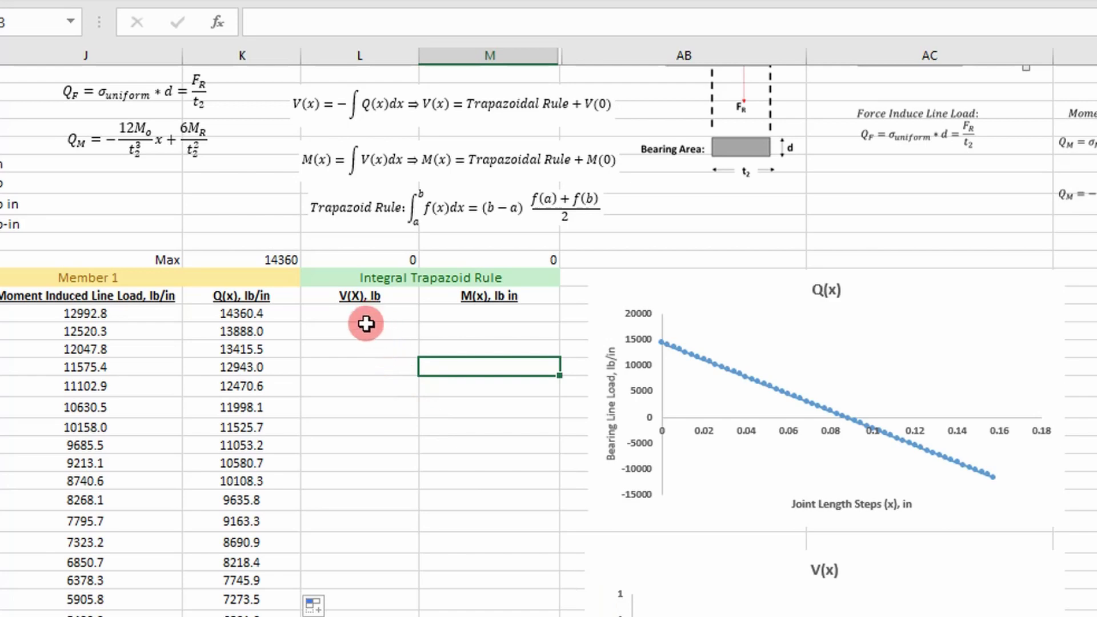
scroll(360, 326, up, 2)
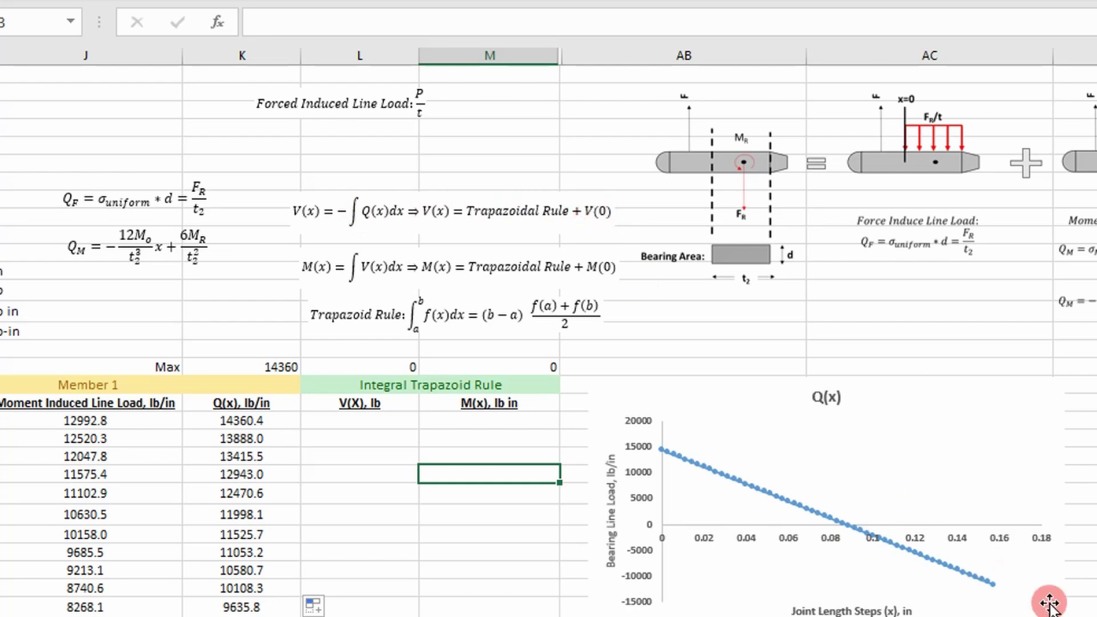
drag(892, 616, 840, 616)
scroll(632, 414, down, 2)
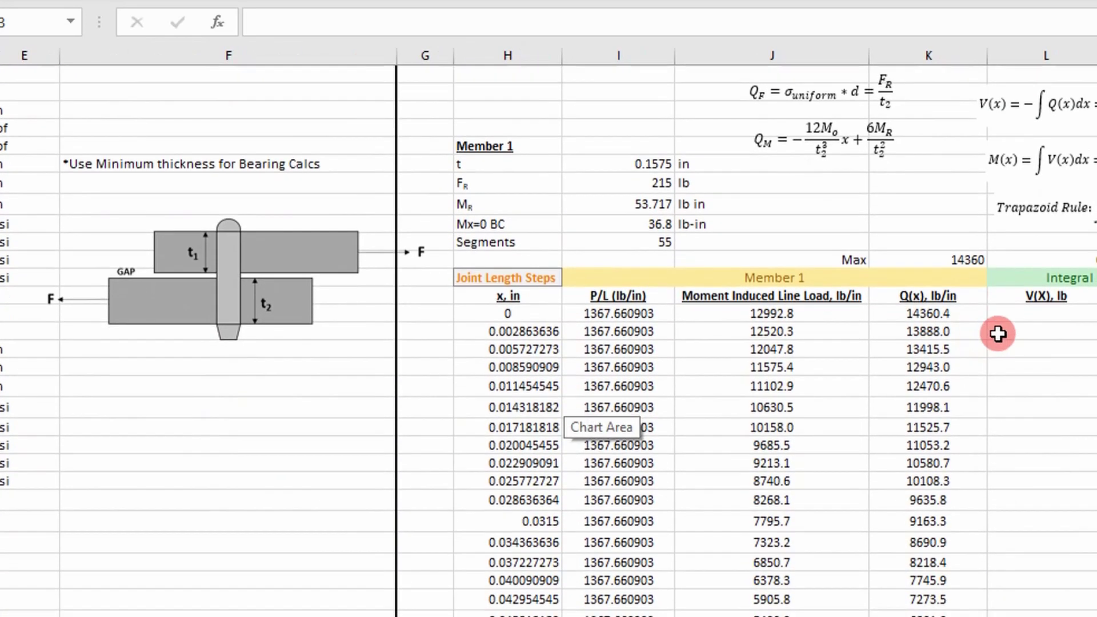
Link the first V(X) cell to the 215 lb shear boundary value in D45.
click(1022, 318)
text(=)
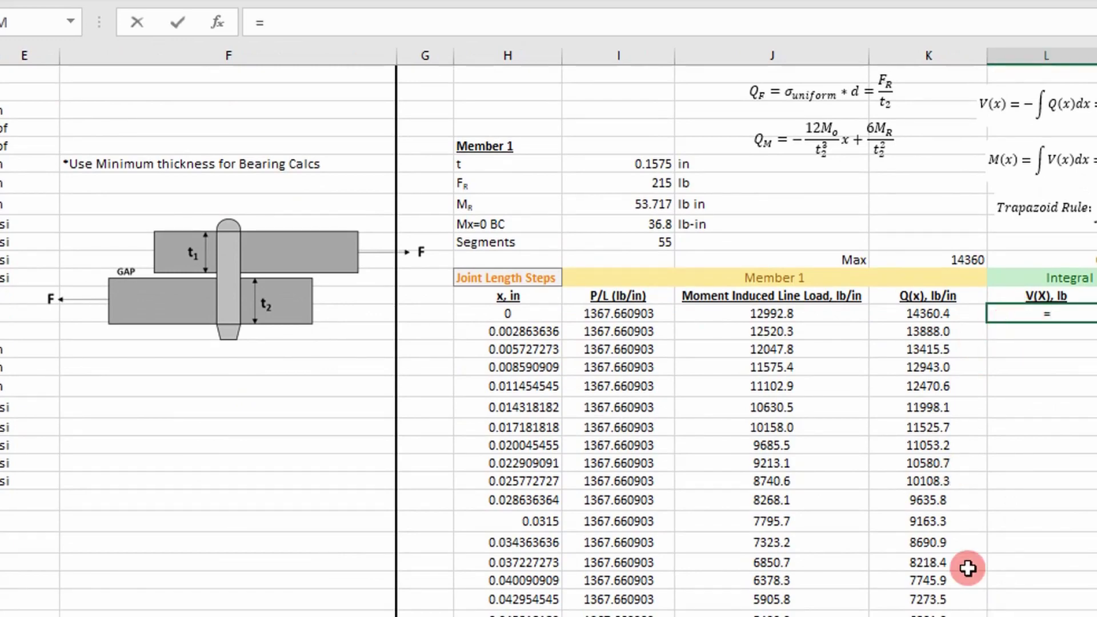
drag(875, 616, 858, 616)
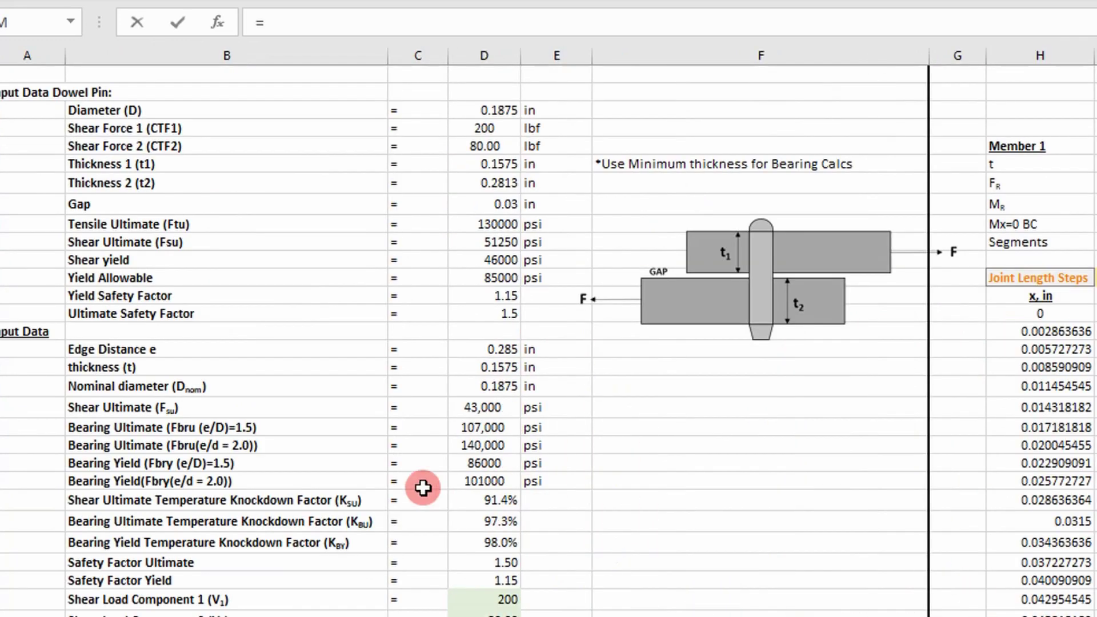
scroll(421, 487, down, 5)
scroll(421, 487, down, 4)
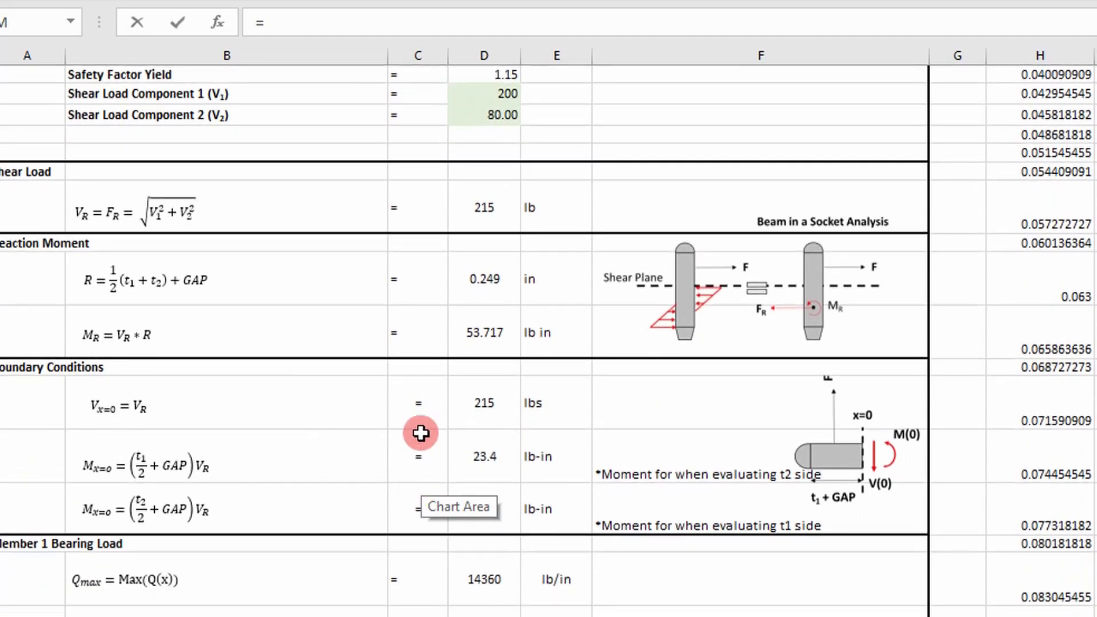
click(485, 401)
key(Return)
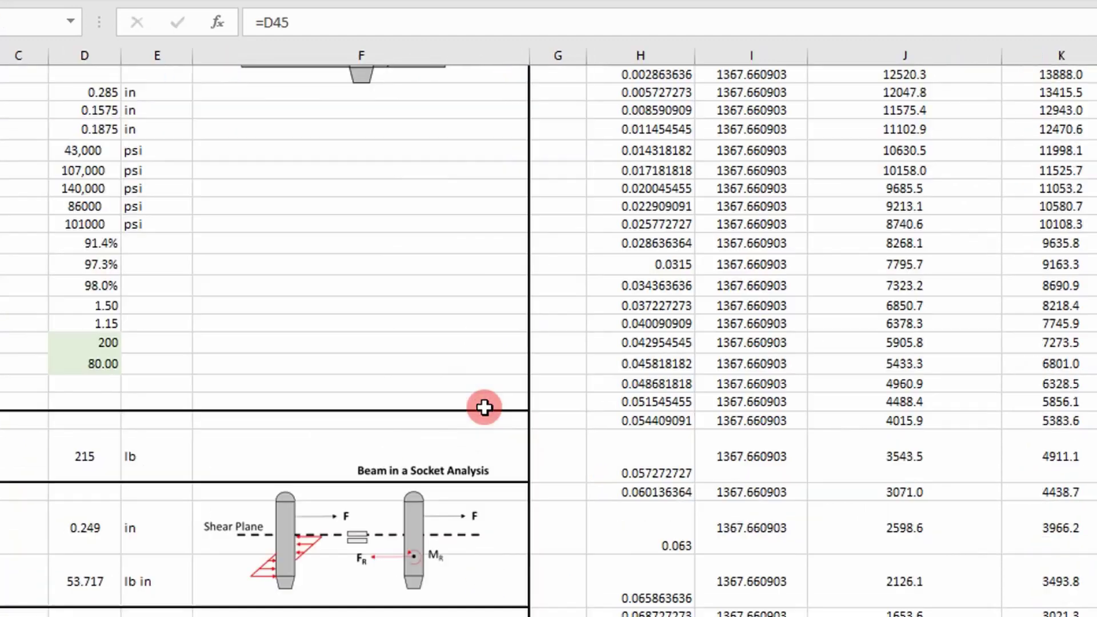
scroll(876, 475, up, 4)
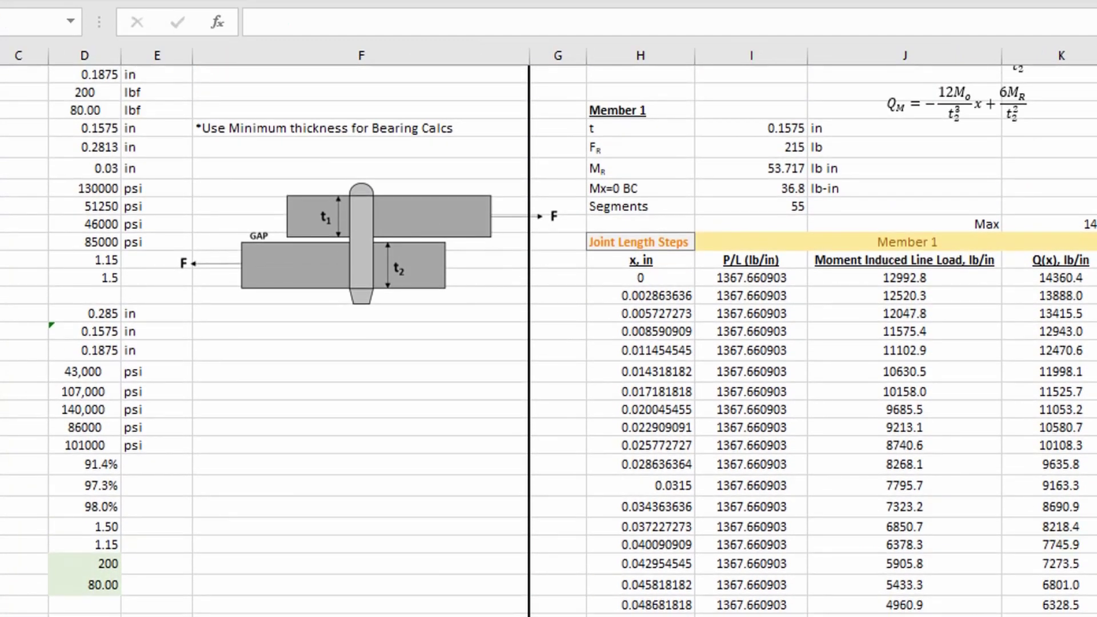
scroll(552, 494, right, 5)
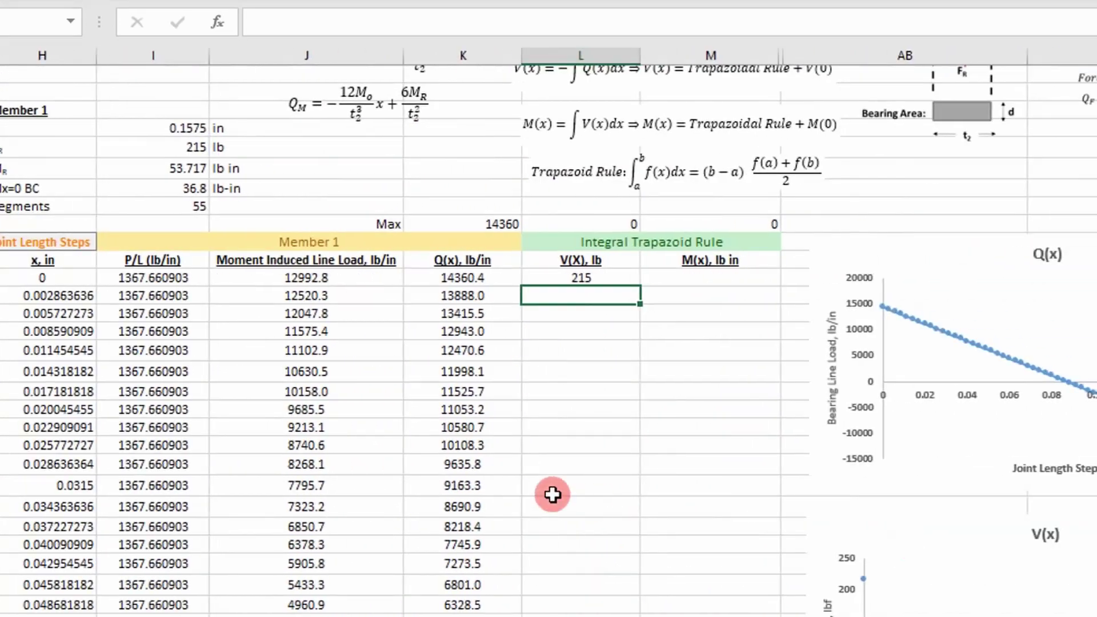
scroll(552, 495, up, 1)
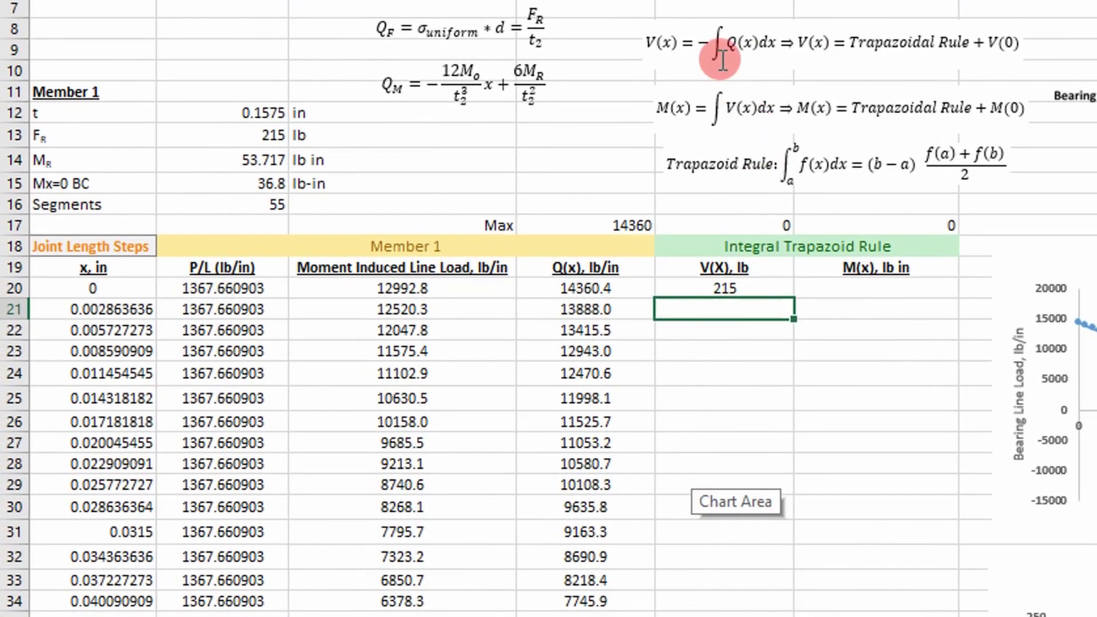
Review the Trapazoid Rule equation, then return to the V(X) column.
click(672, 166)
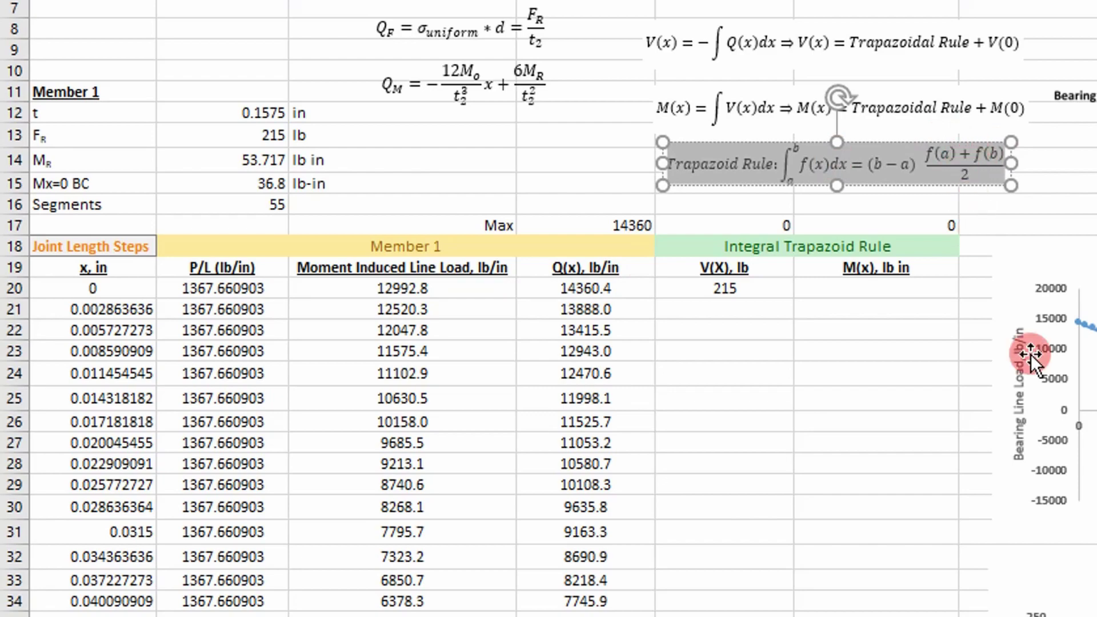
scroll(563, 309, left, 3)
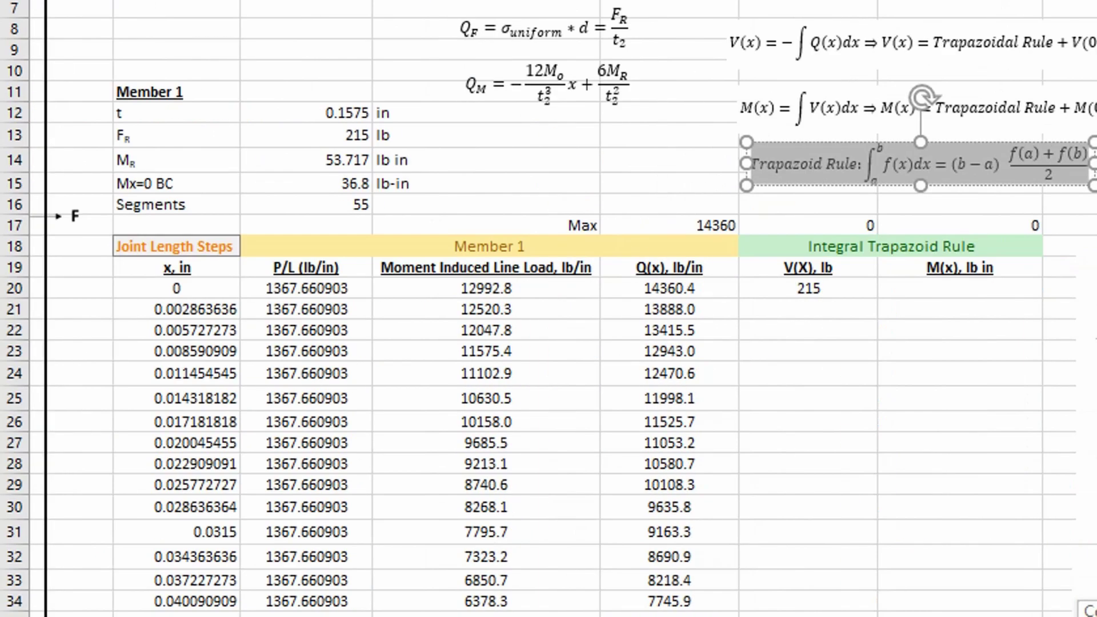
scroll(562, 309, left, 3)
scroll(761, 287, right, 3)
click(780, 305)
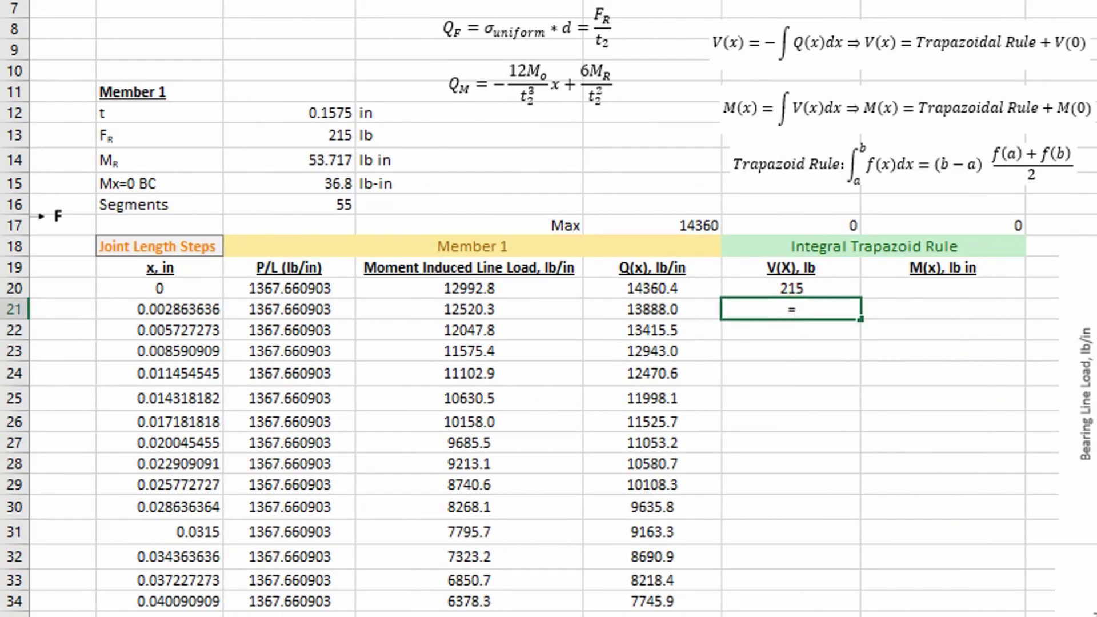
Enter V21's trapezoid shear formula using x in H20:H21, Q(x) in K20:K21 and the previous V.
text(=)
key(Left)
key(Left)
key(Left)
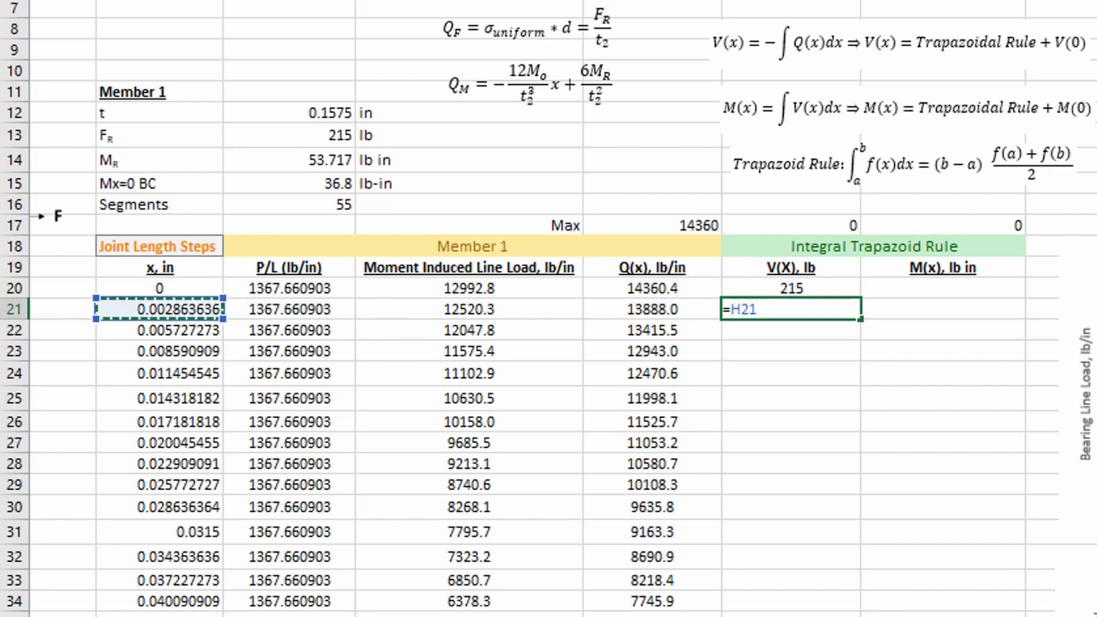
text(-)
key(Left)
key(Left)
key(Left)
key(Left)
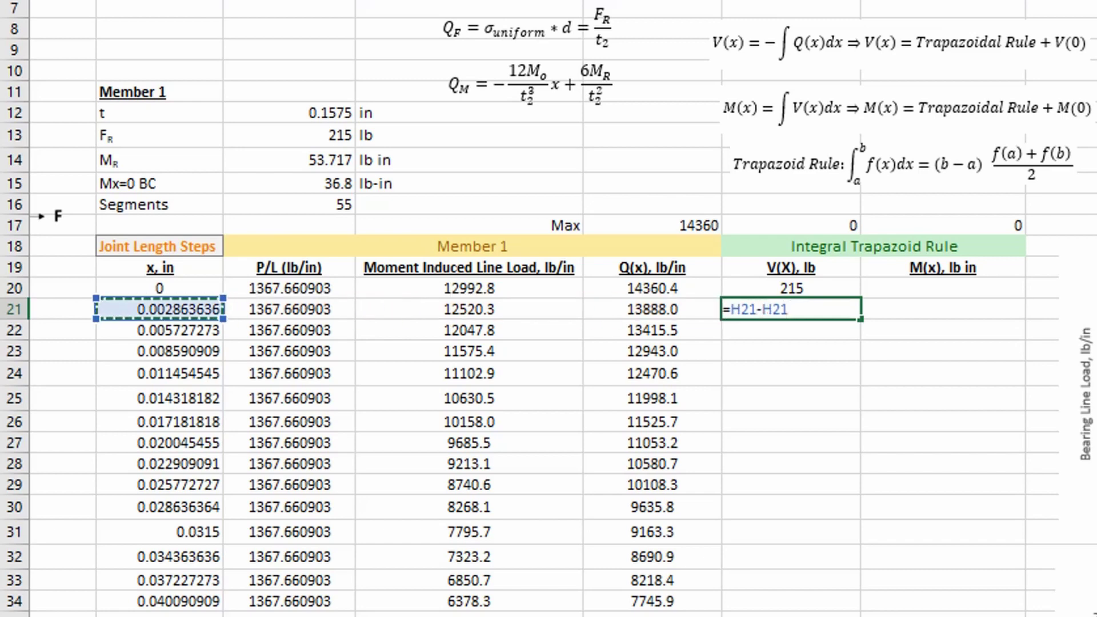
key(Up)
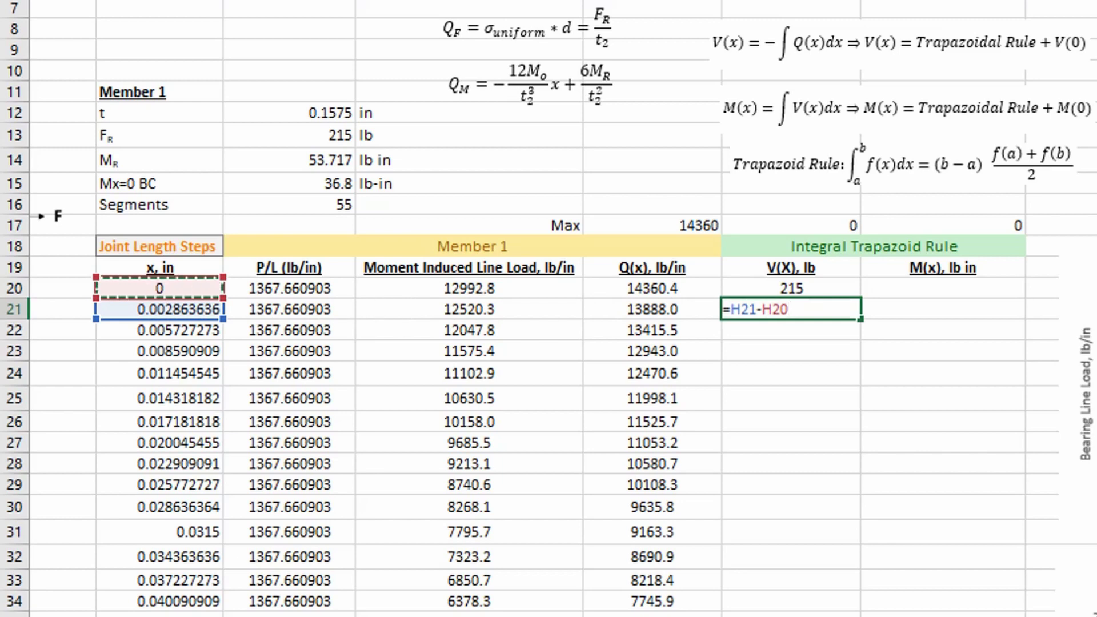
text())
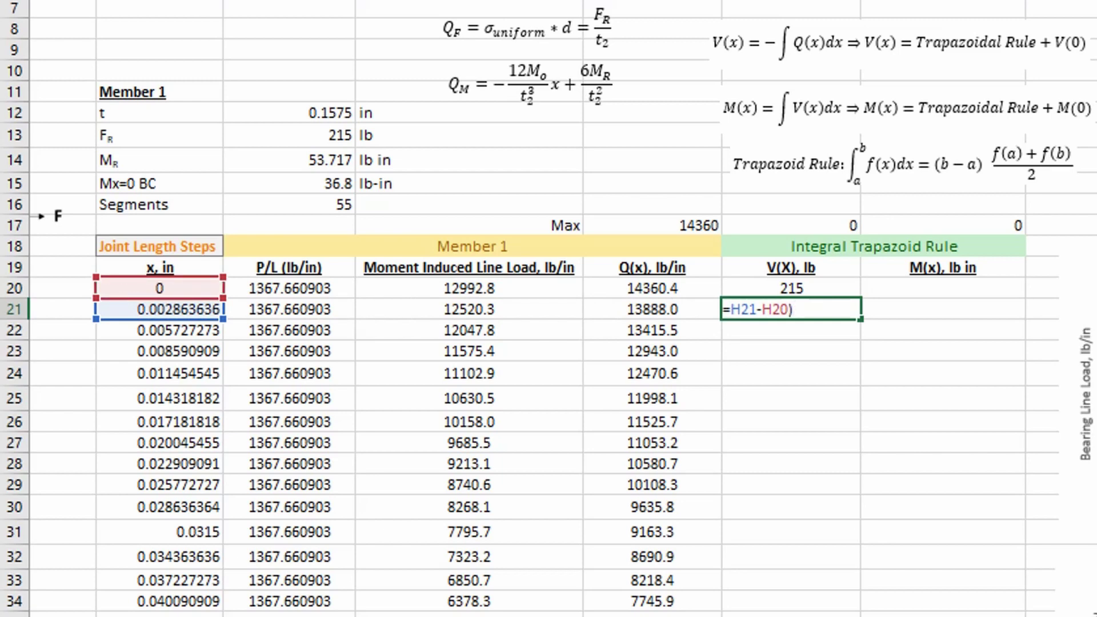
click(736, 313)
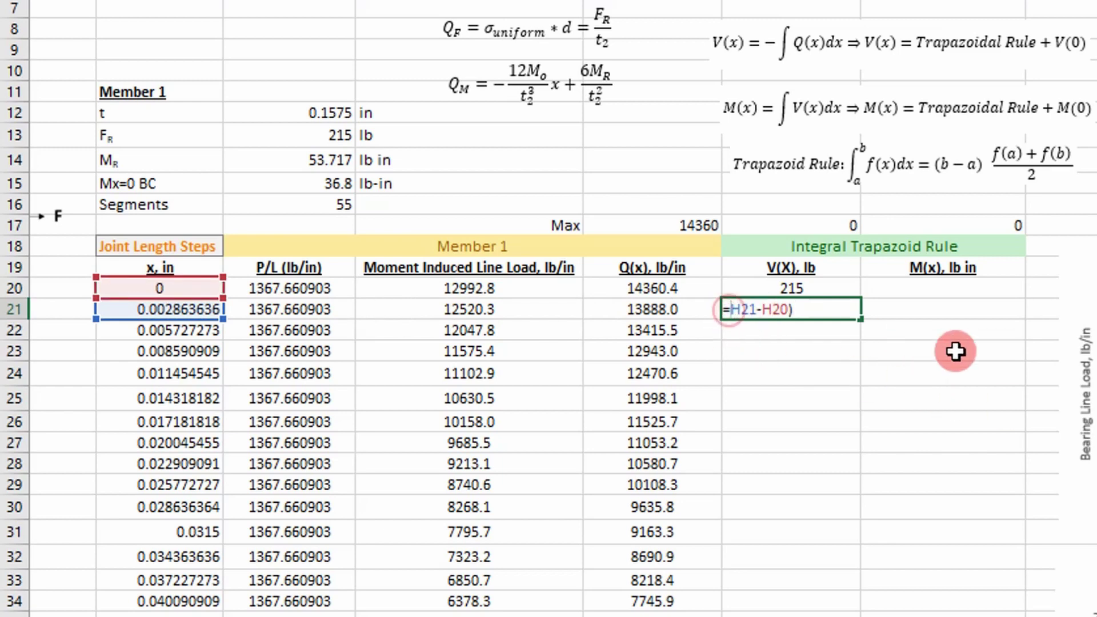
text(()
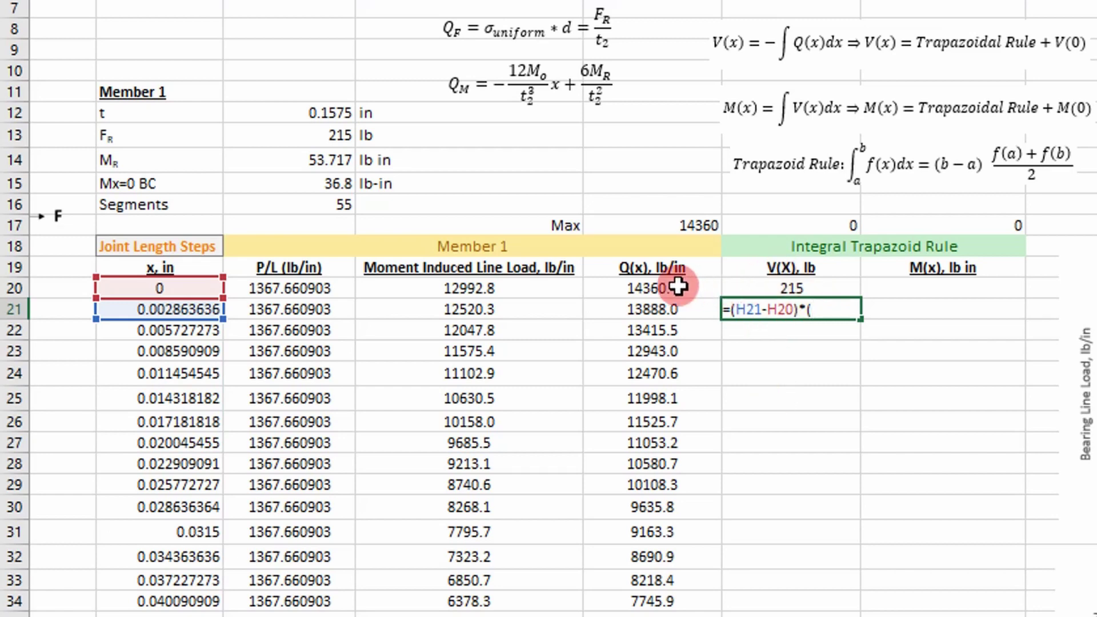
click(627, 293)
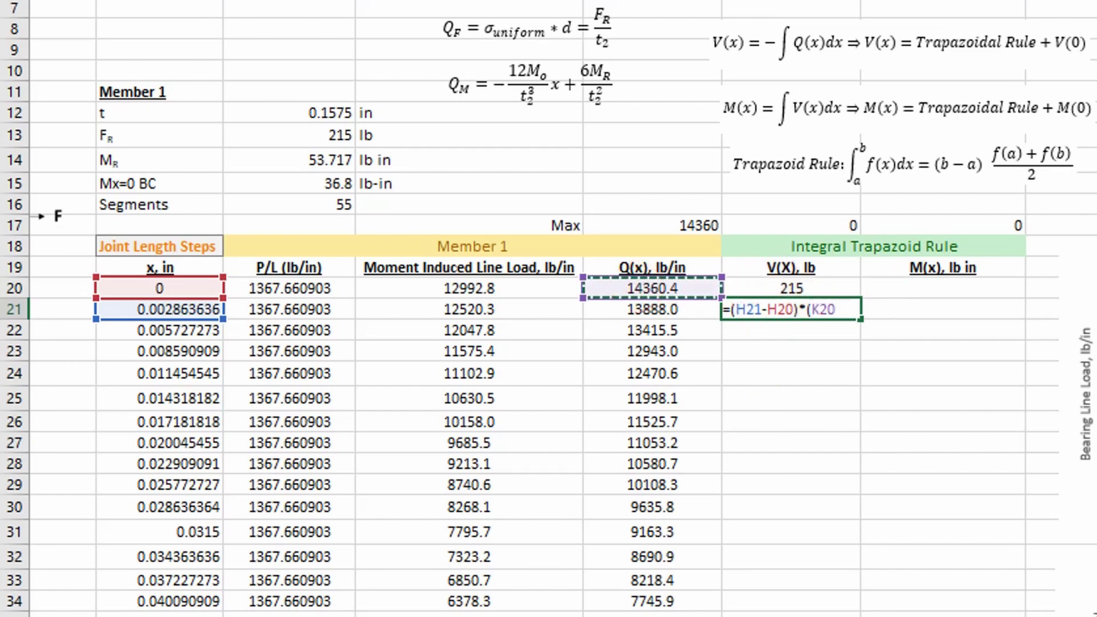
text(+)
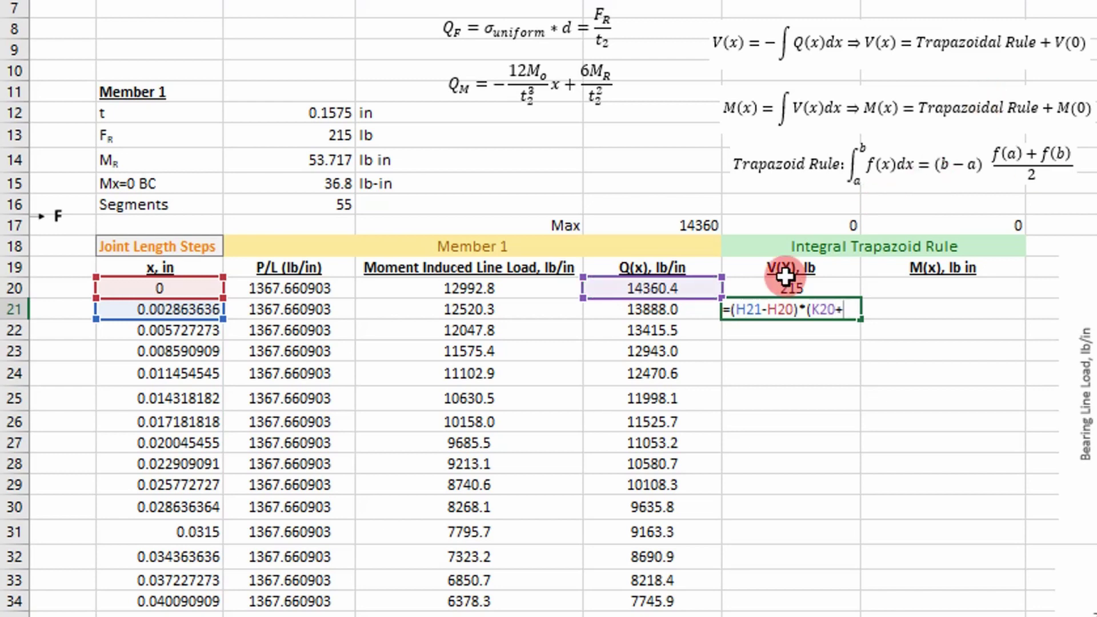
click(653, 312)
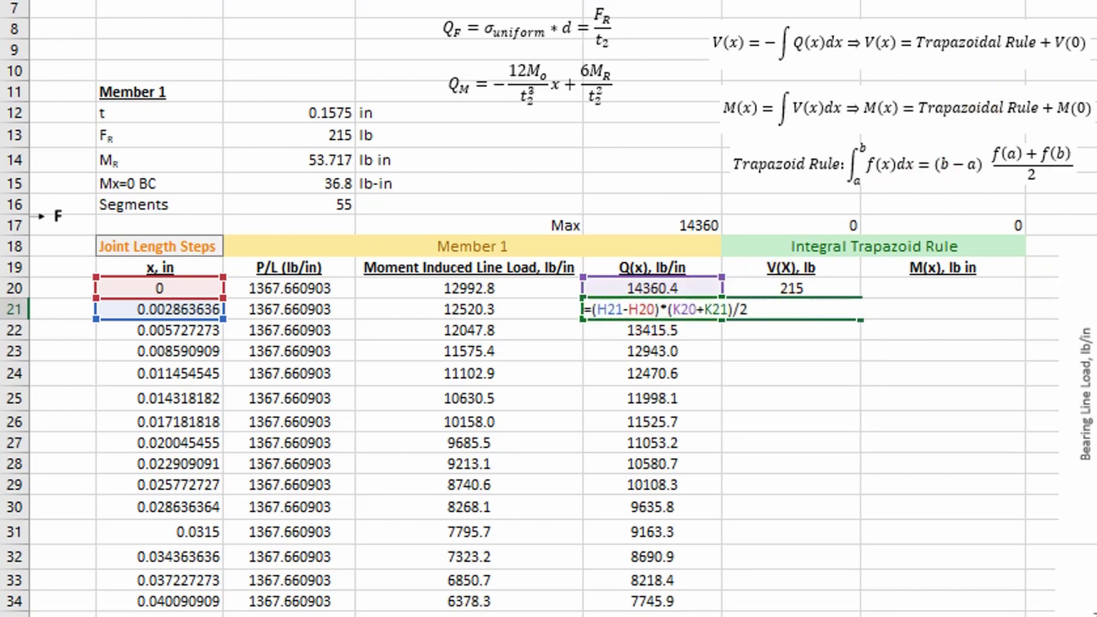
click(830, 288)
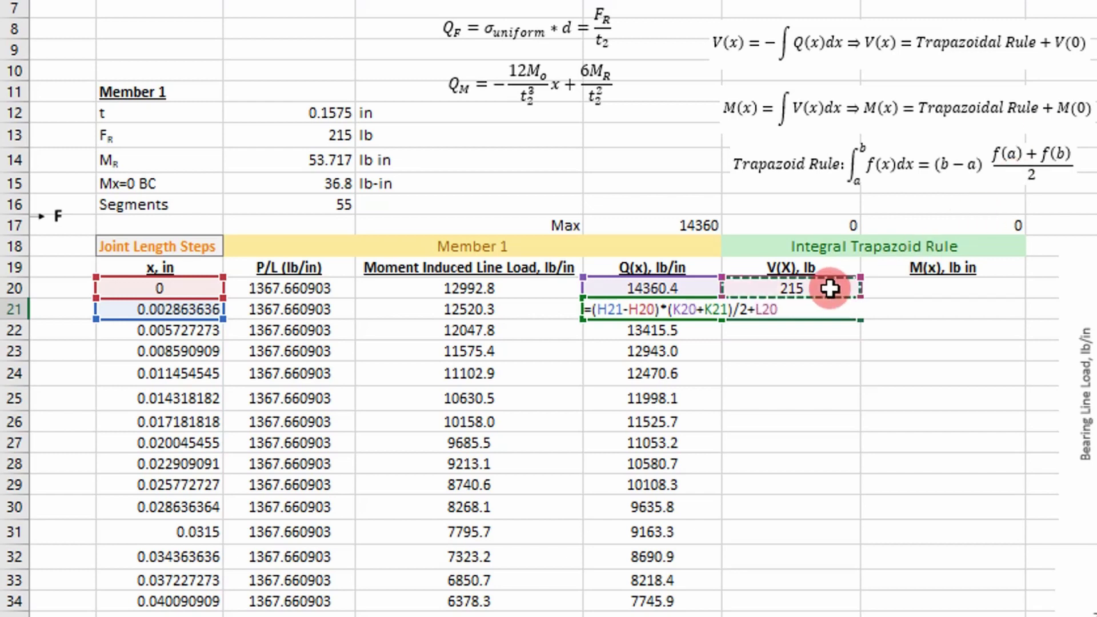
key(Return)
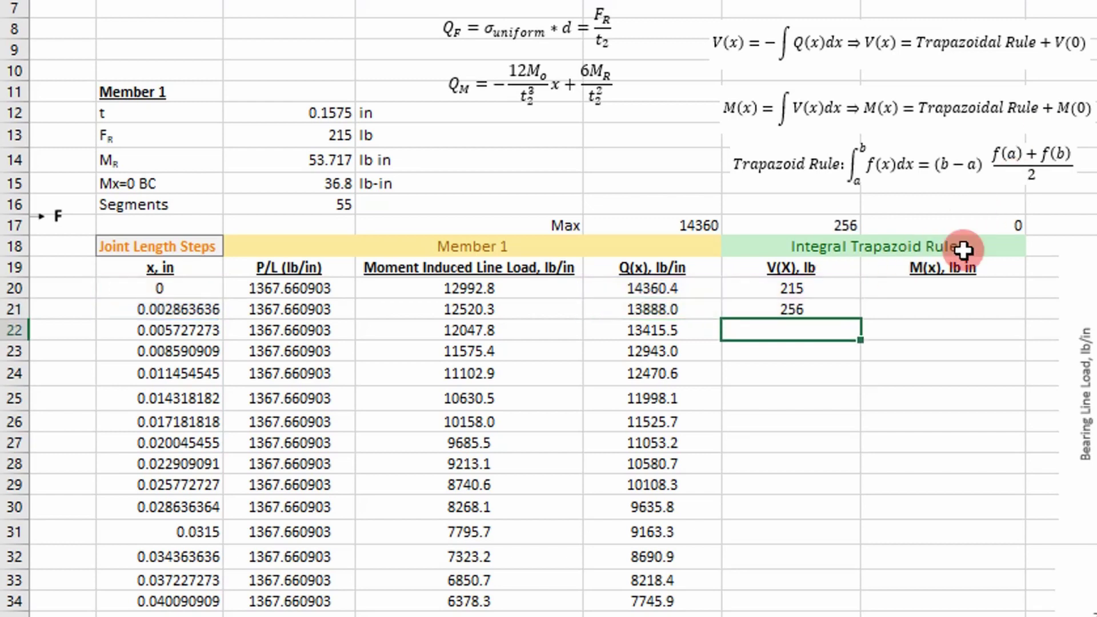
Copy the V21 formula down the whole V(X) column.
click(828, 310)
double_click(861, 319)
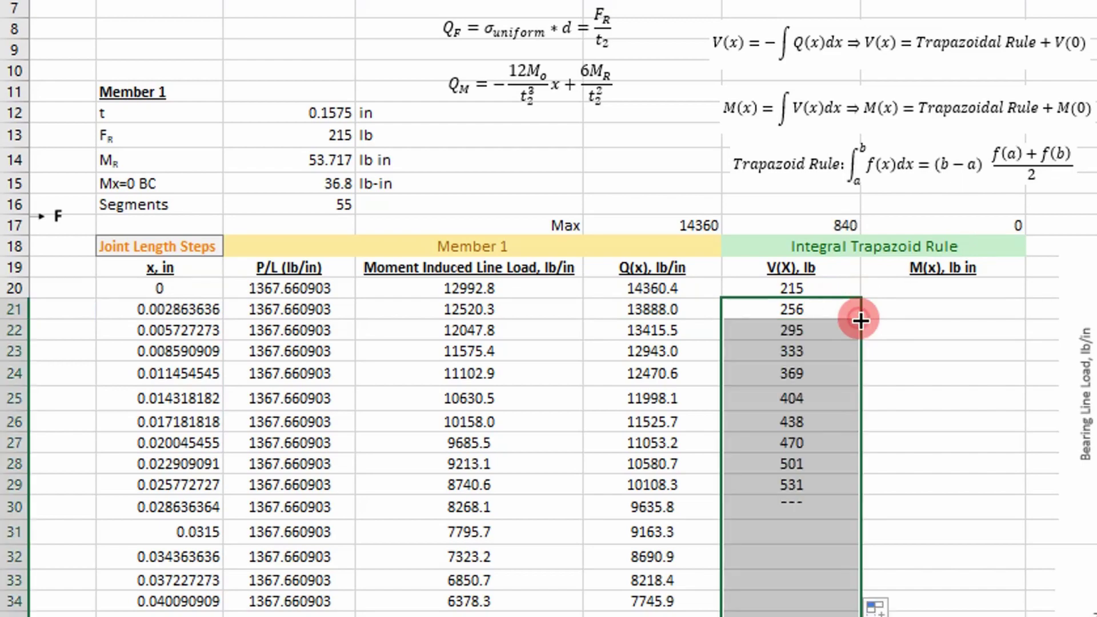
scroll(863, 301, down, 13)
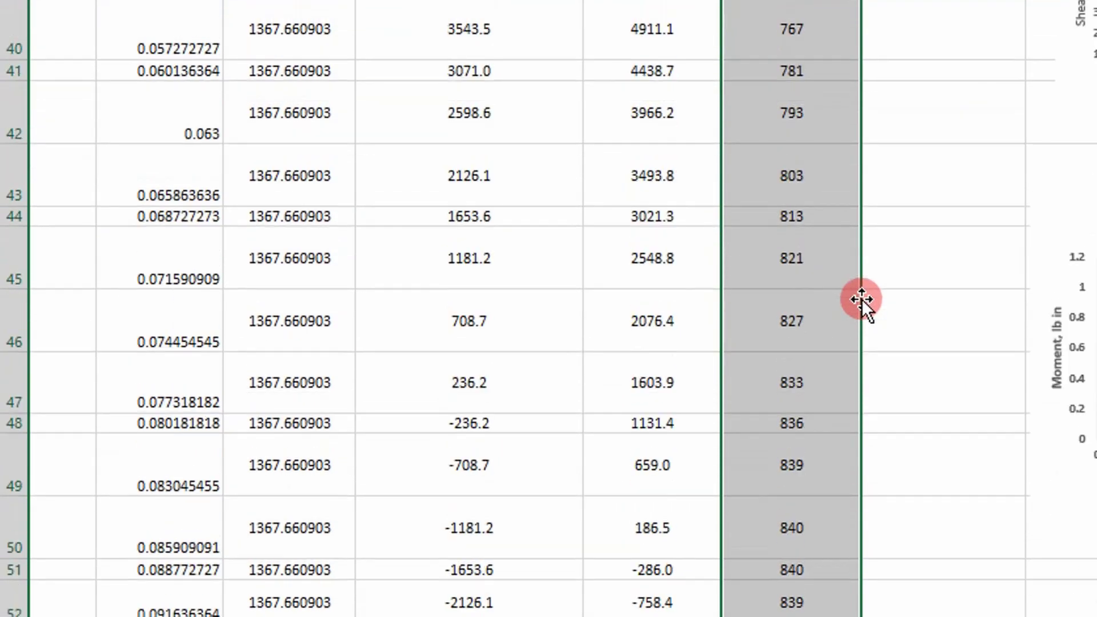
scroll(862, 300, down, 3)
scroll(862, 299, up, 15)
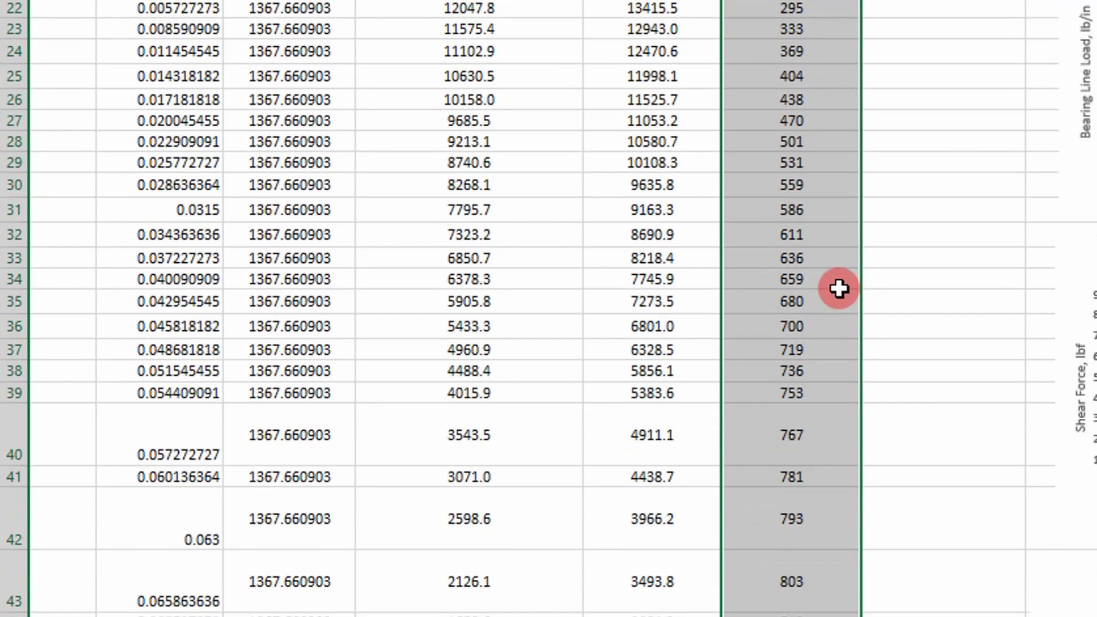
scroll(789, 195, up, 1)
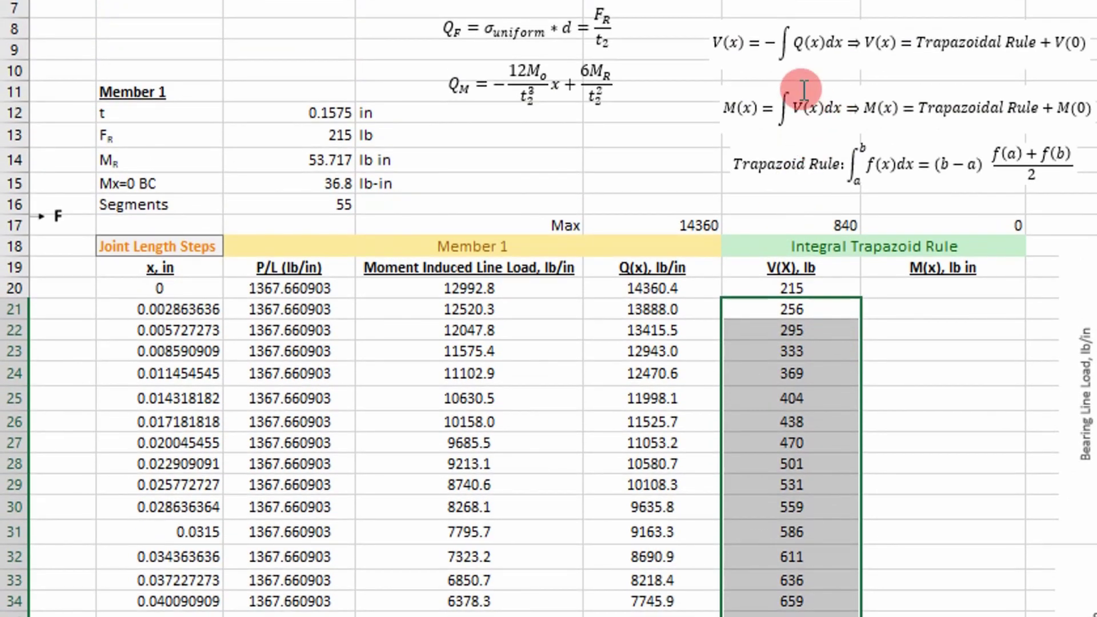
Negate V21 to =-(H21-H20)*(K20+K21)/2+L20 and refill the V(X) column.
double_click(777, 310)
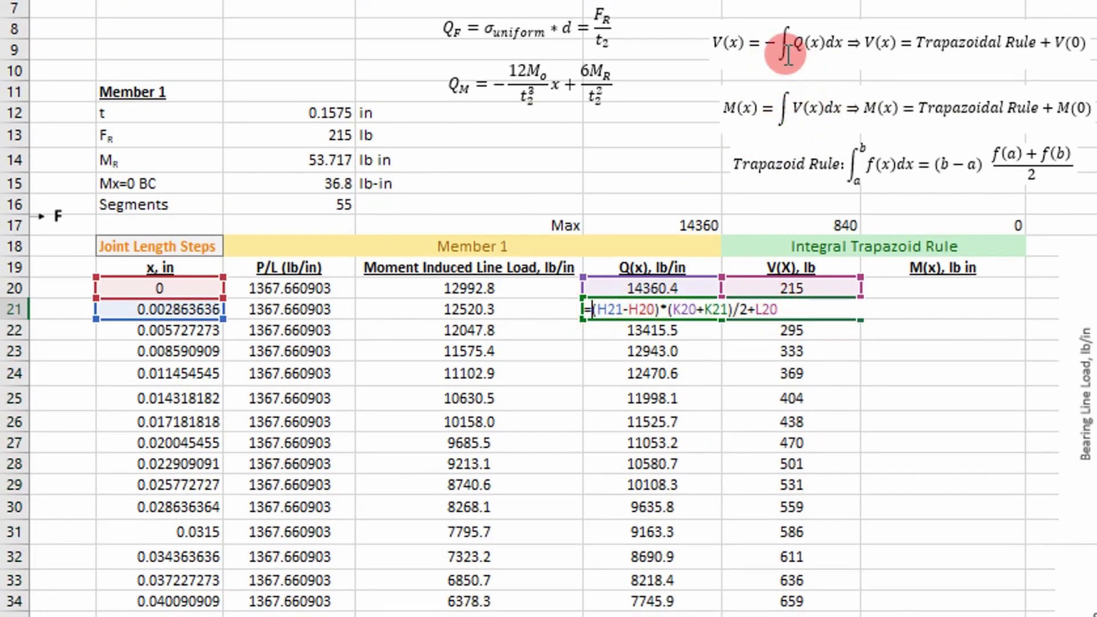
text(-)
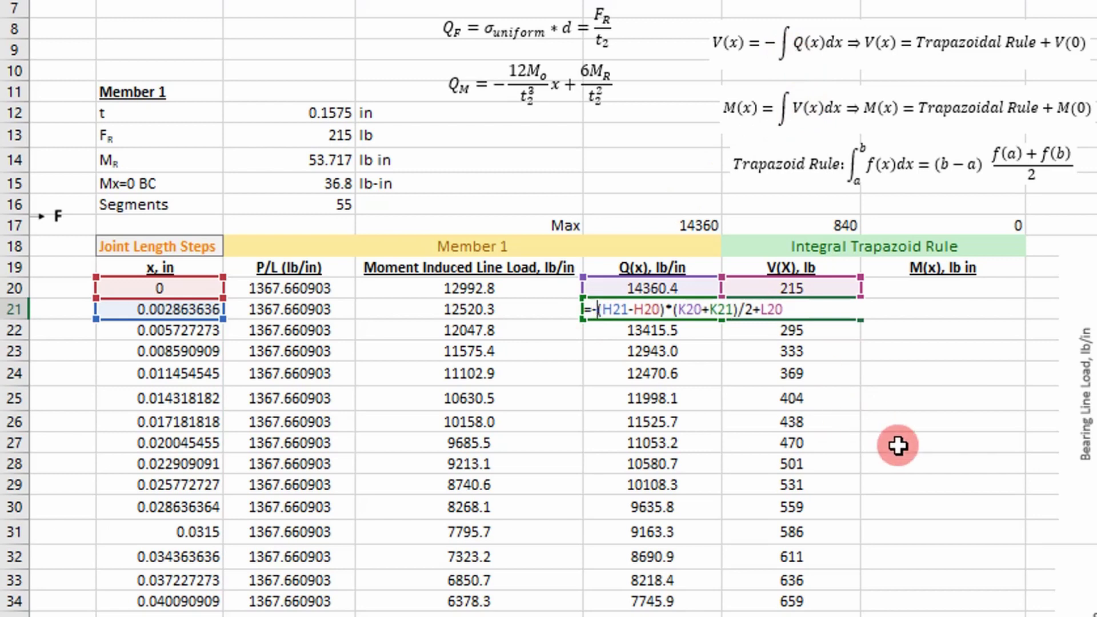
key(Return)
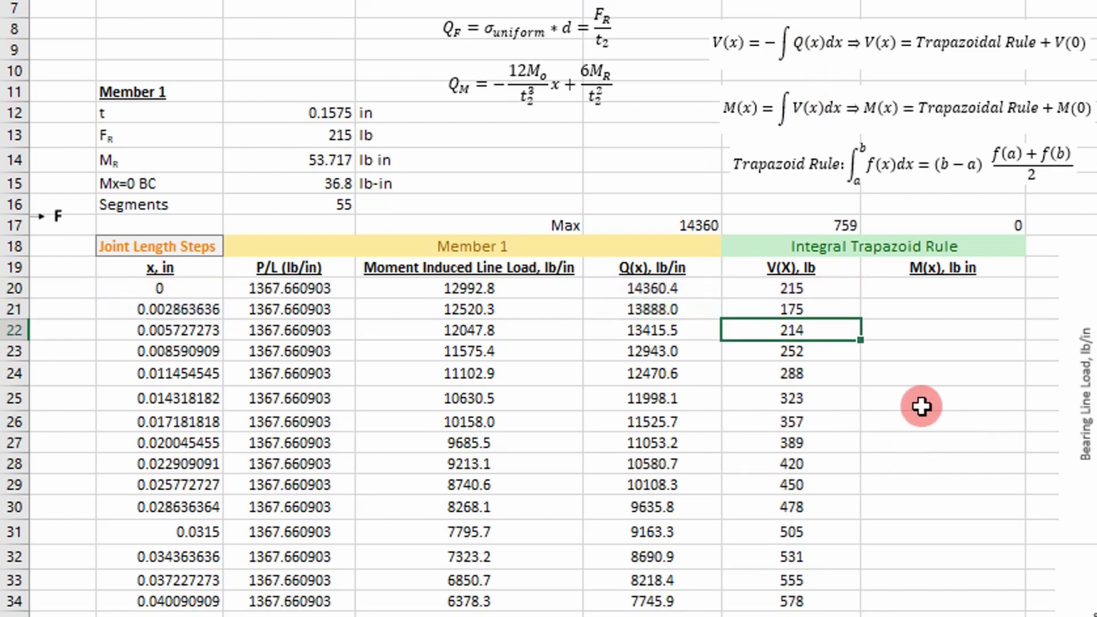
click(846, 313)
double_click(853, 319)
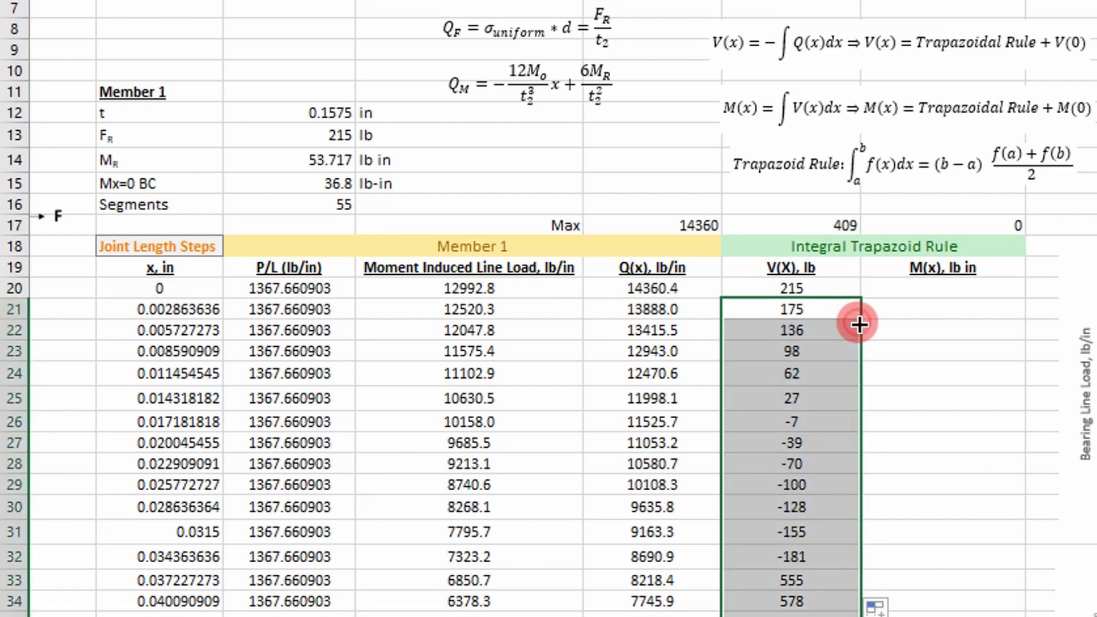
scroll(937, 328, down, 2)
scroll(937, 328, down, 12)
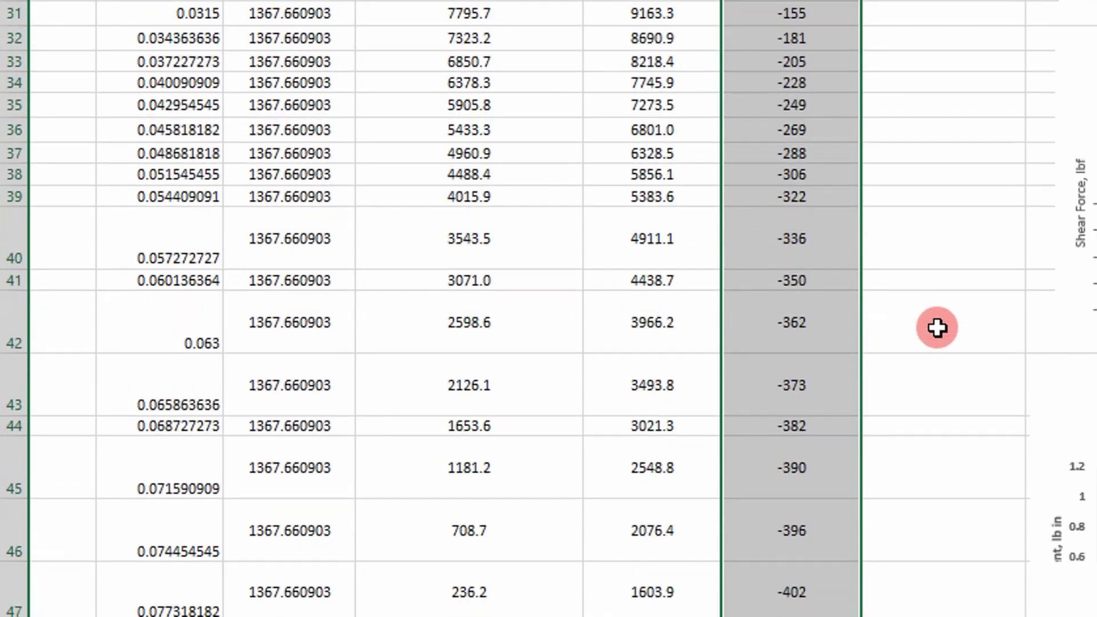
scroll(937, 327, down, 11)
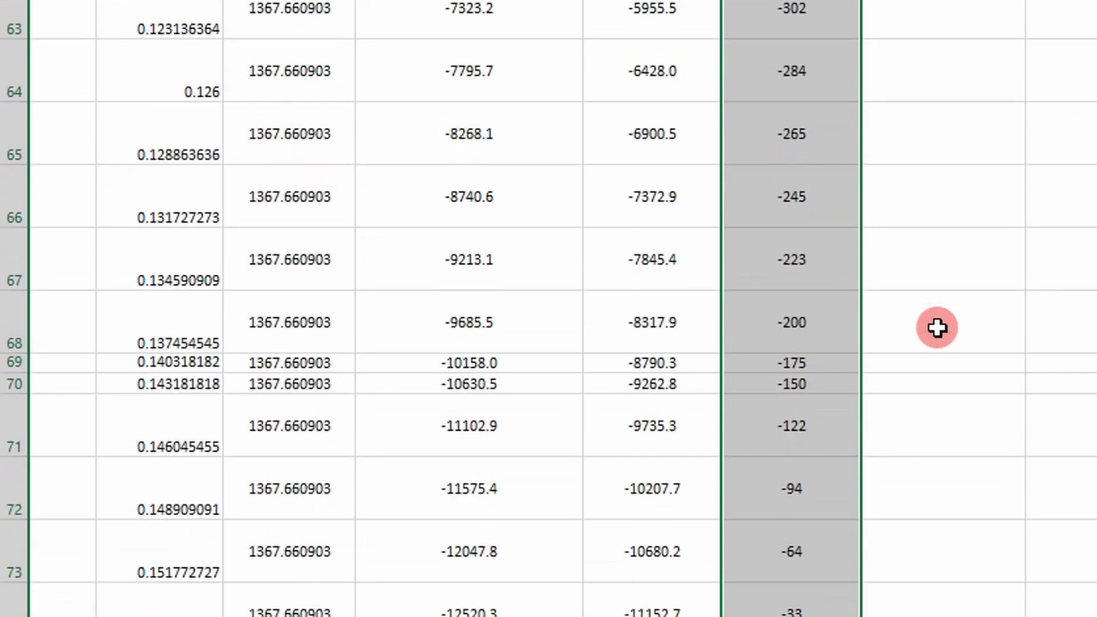
scroll(938, 327, up, 4)
scroll(937, 327, up, 15)
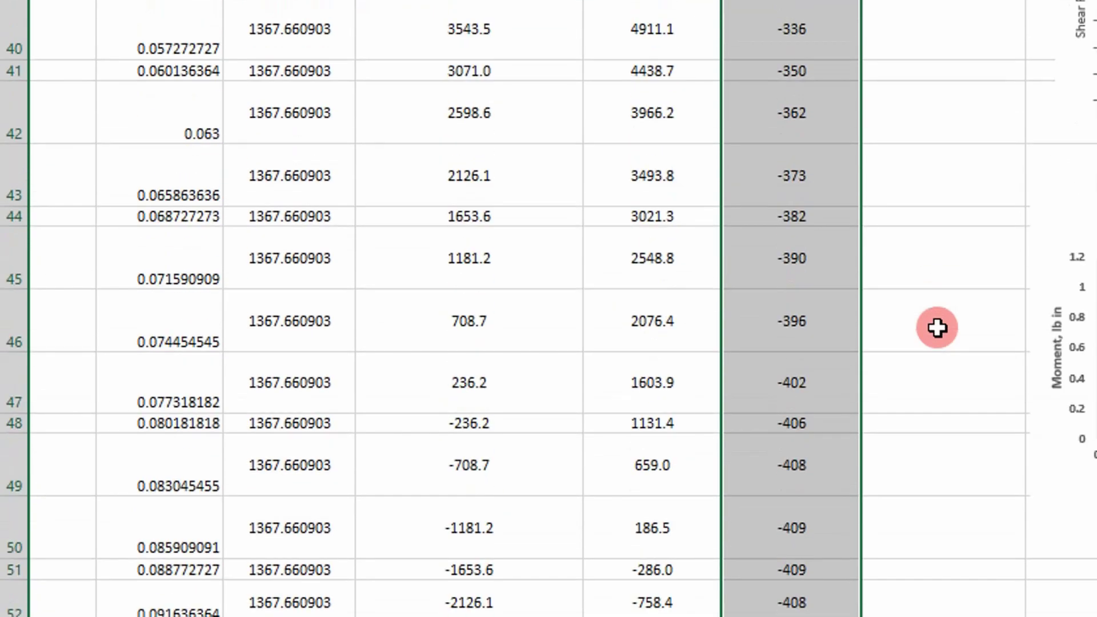
scroll(937, 327, up, 1)
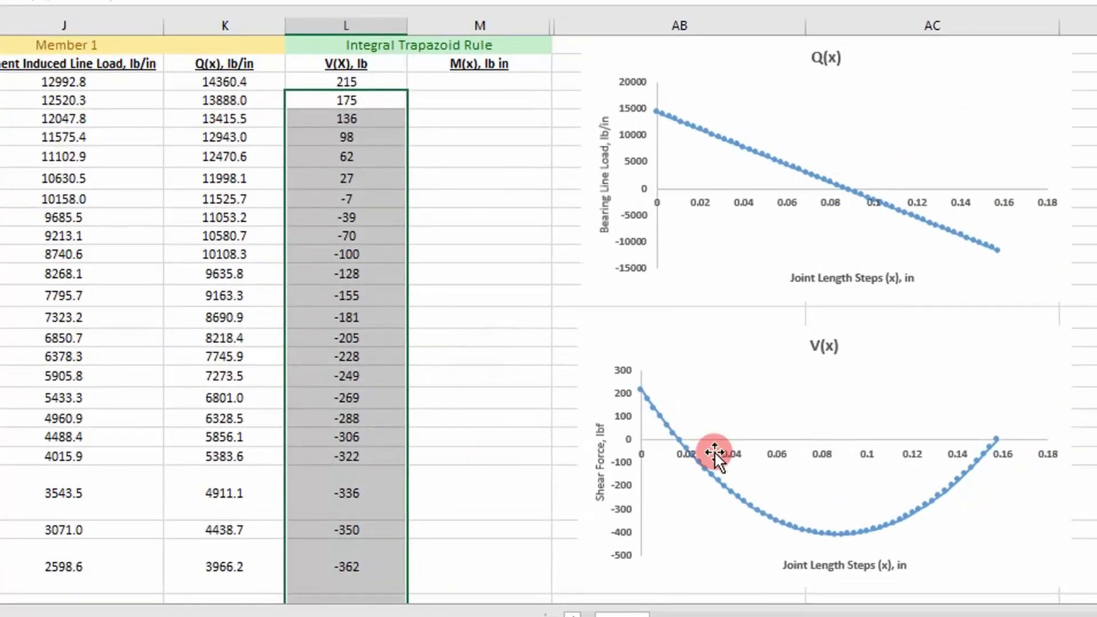
click(656, 462)
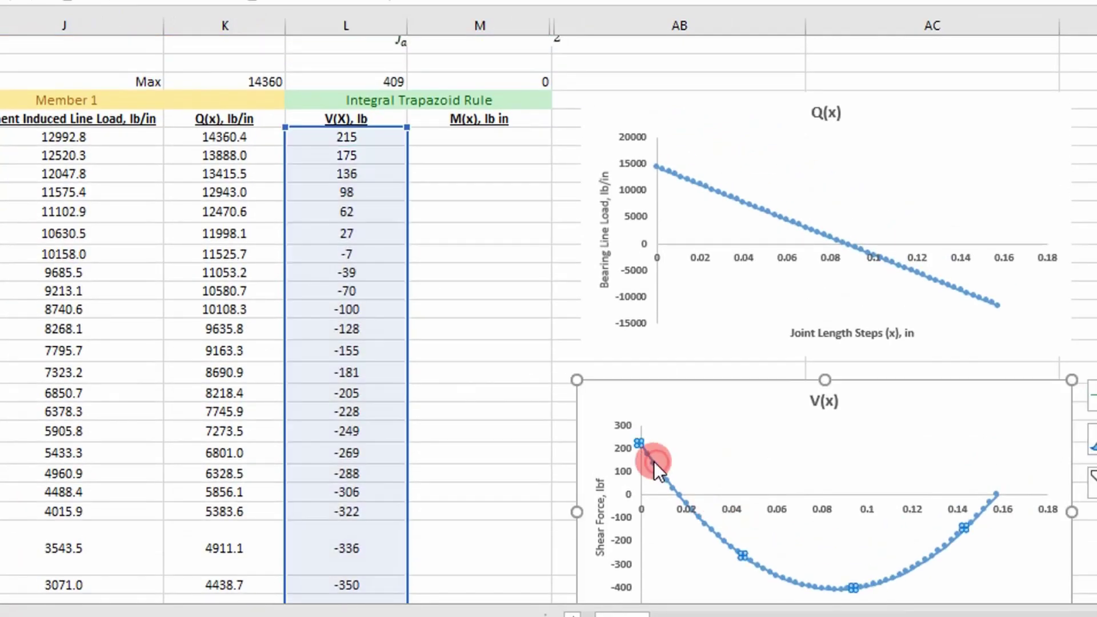
scroll(774, 406, down, 2)
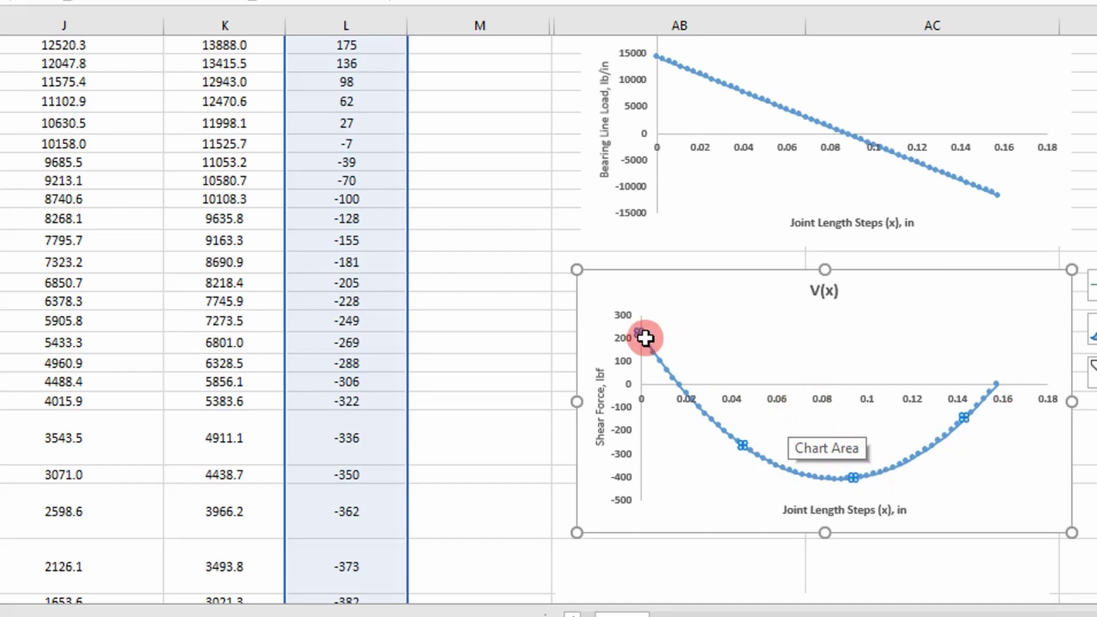
click(547, 282)
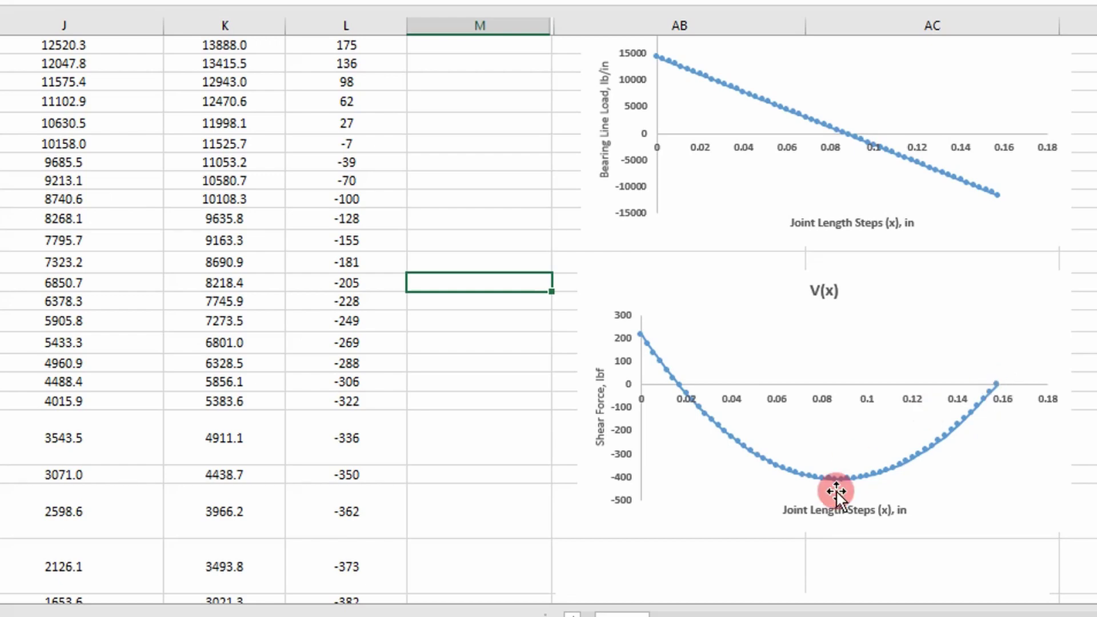
scroll(769, 385, up, 3)
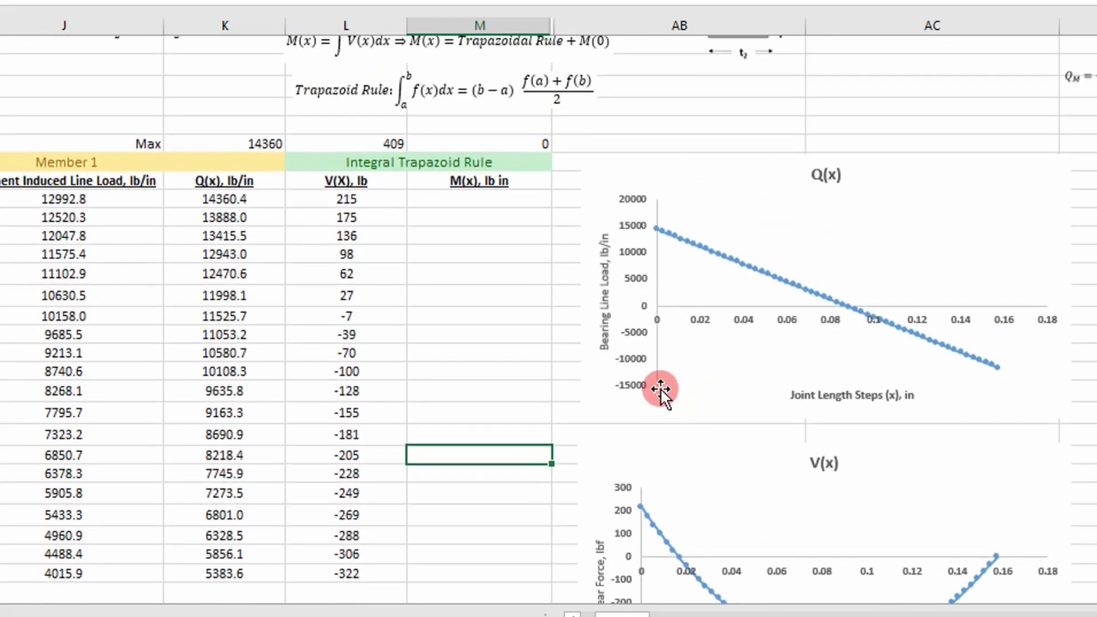
scroll(485, 314, up, 2)
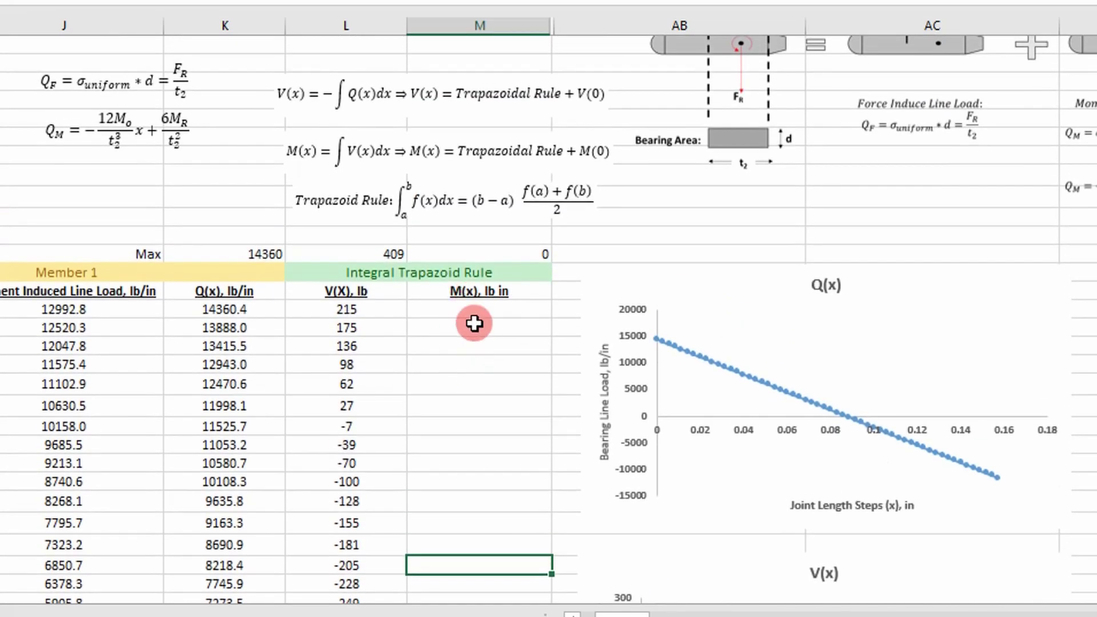
Point M20 at the Mx=0 boundary condition cell holding 36.8 lb-in.
click(448, 309)
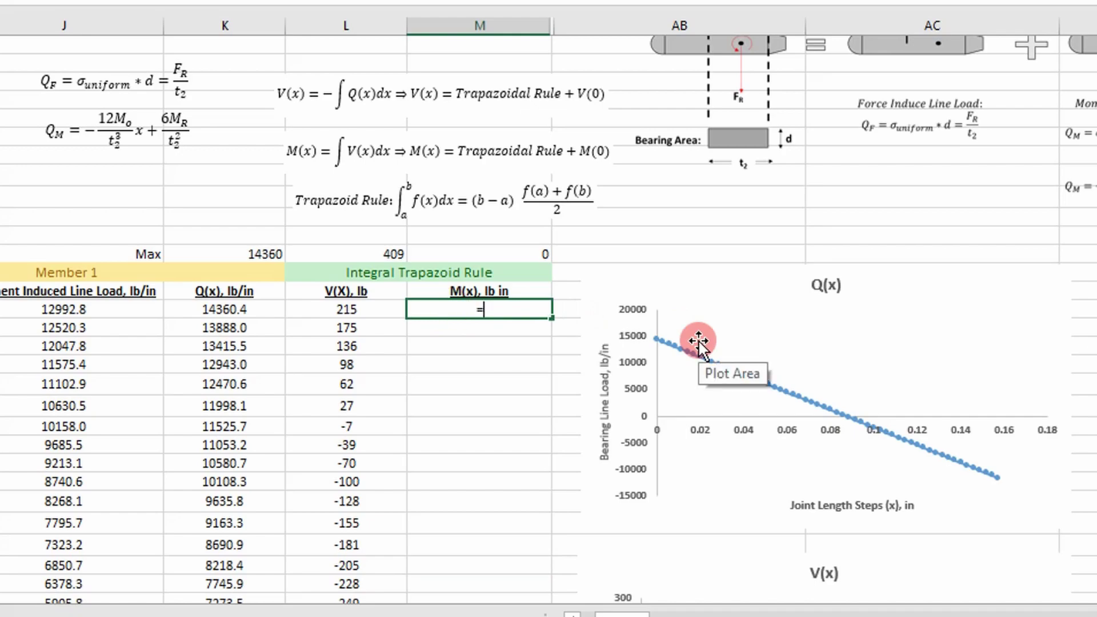
drag(596, 602, 131, 603)
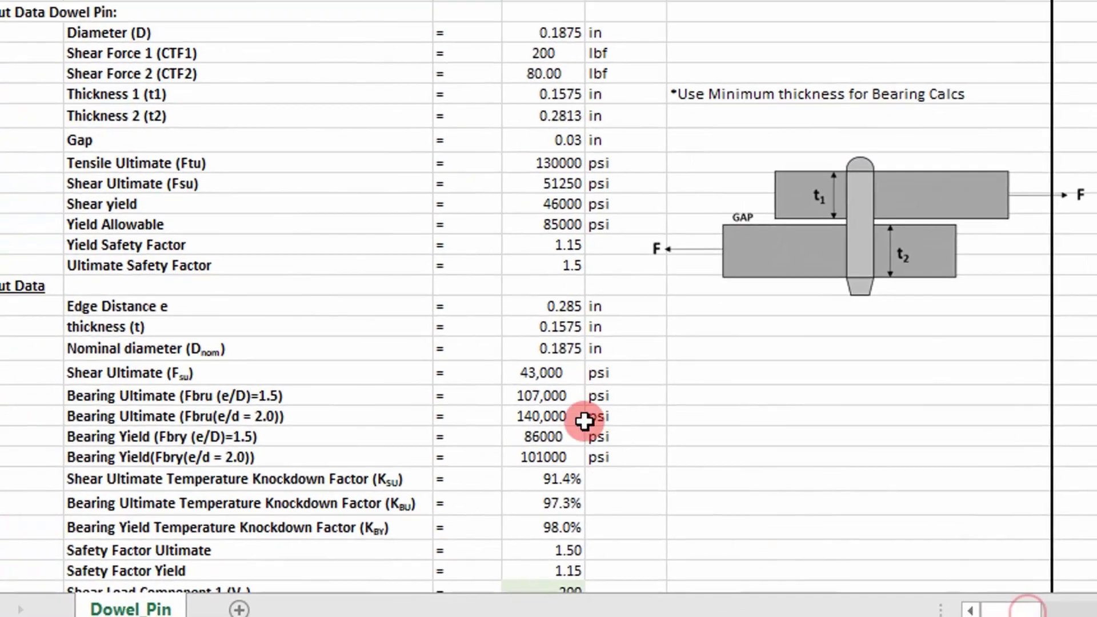
scroll(589, 409, down, 9)
scroll(596, 402, down, 3)
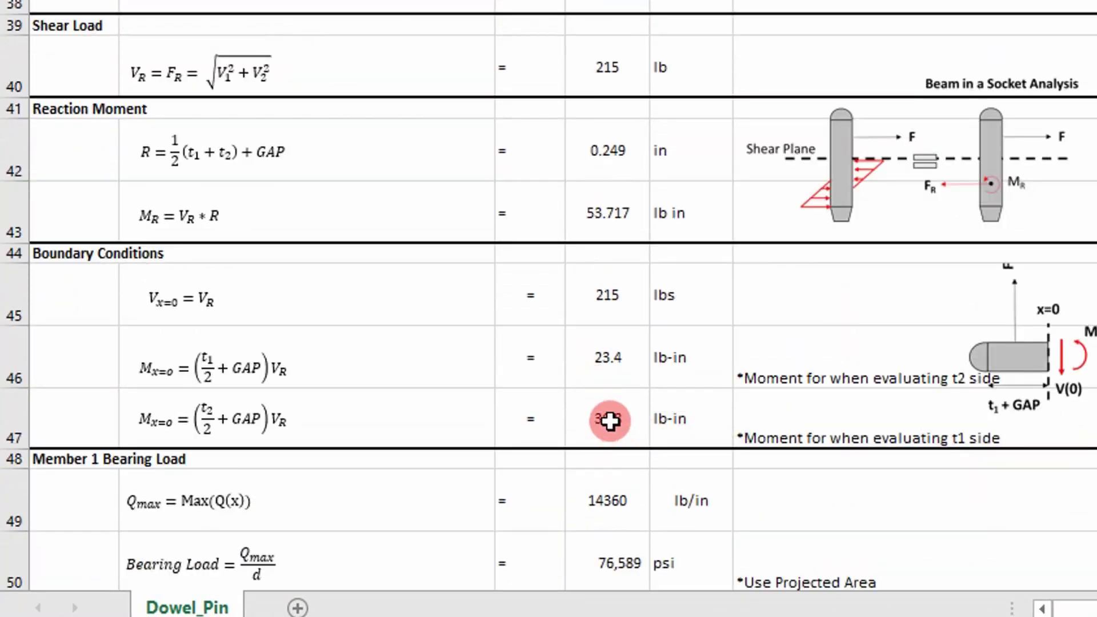
click(609, 419)
key(ctrl+c)
click(610, 419)
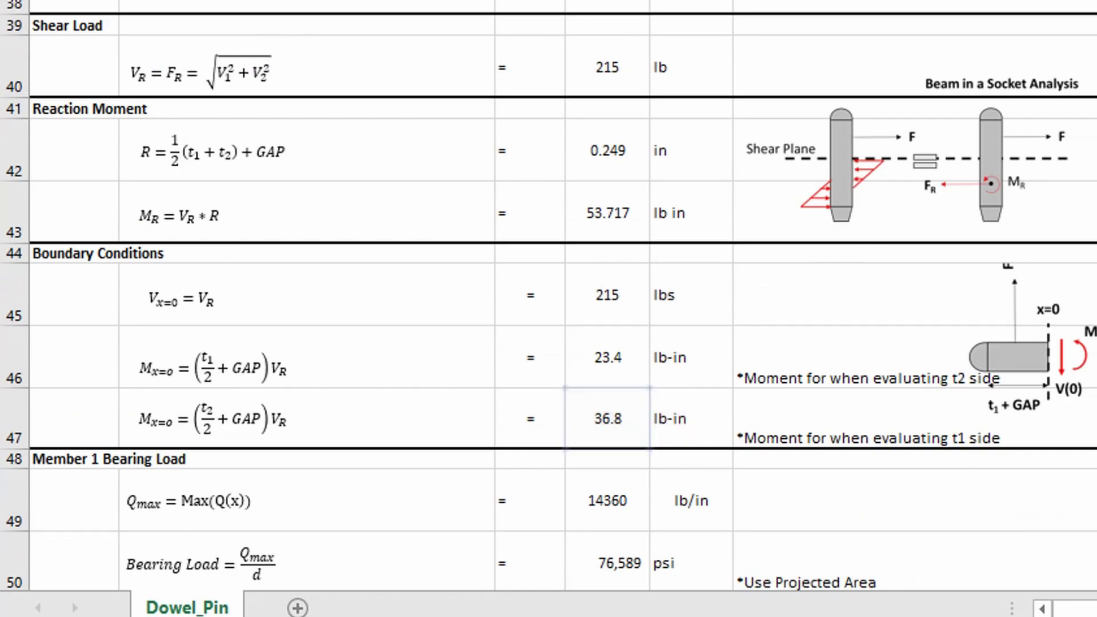
scroll(549, 297, right, 5)
scroll(548, 297, up, 12)
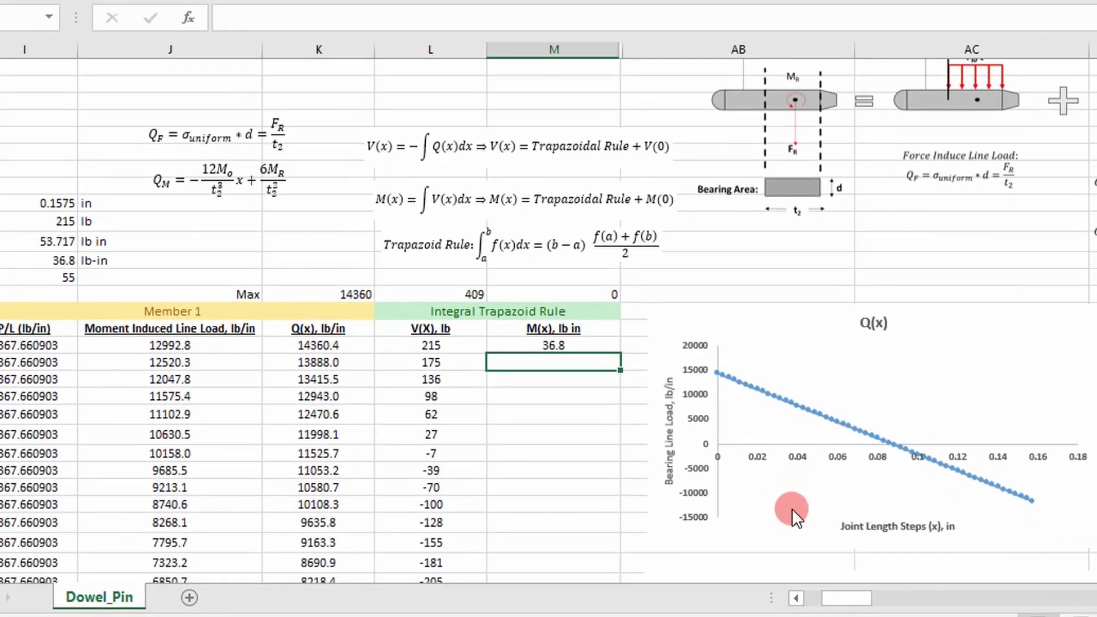
Begin M21's formula with the x interval (H21-H20).
scroll(793, 508, down, 1)
scroll(798, 506, down, 2)
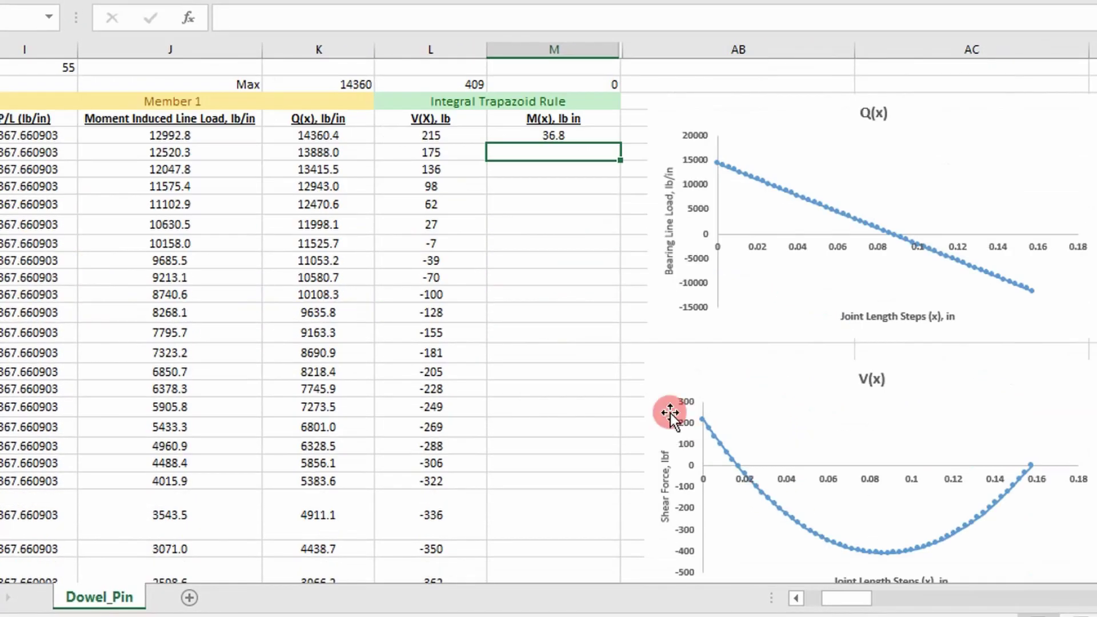
scroll(576, 388, up, 2)
scroll(576, 389, up, 2)
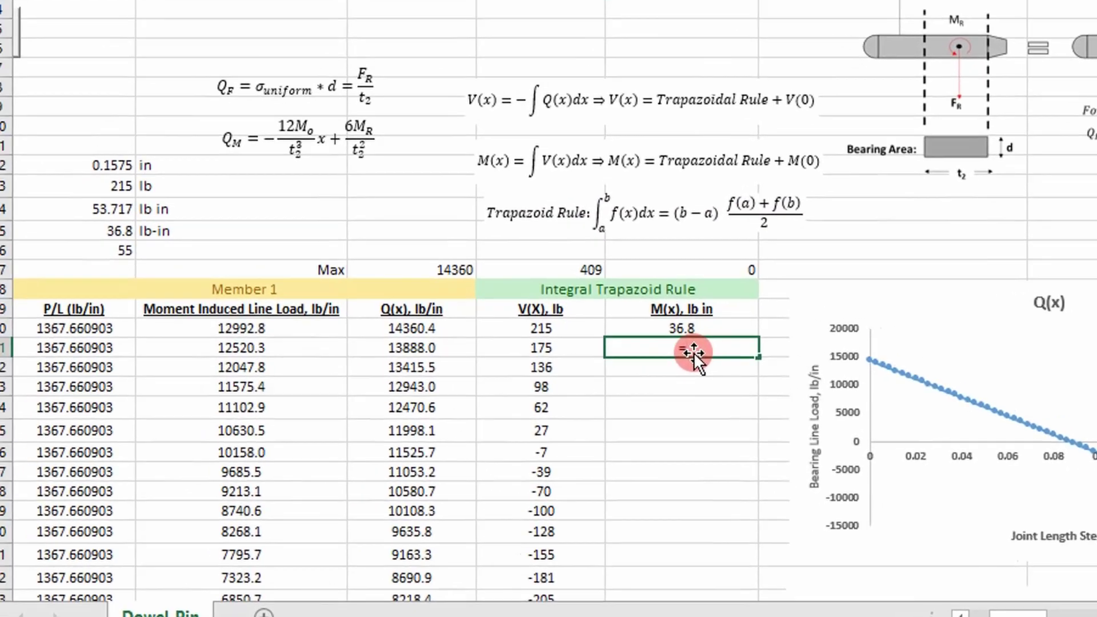
text(=()
key(Left)
key(Left)
key(Left)
key(Left)
key(Left)
key(Left)
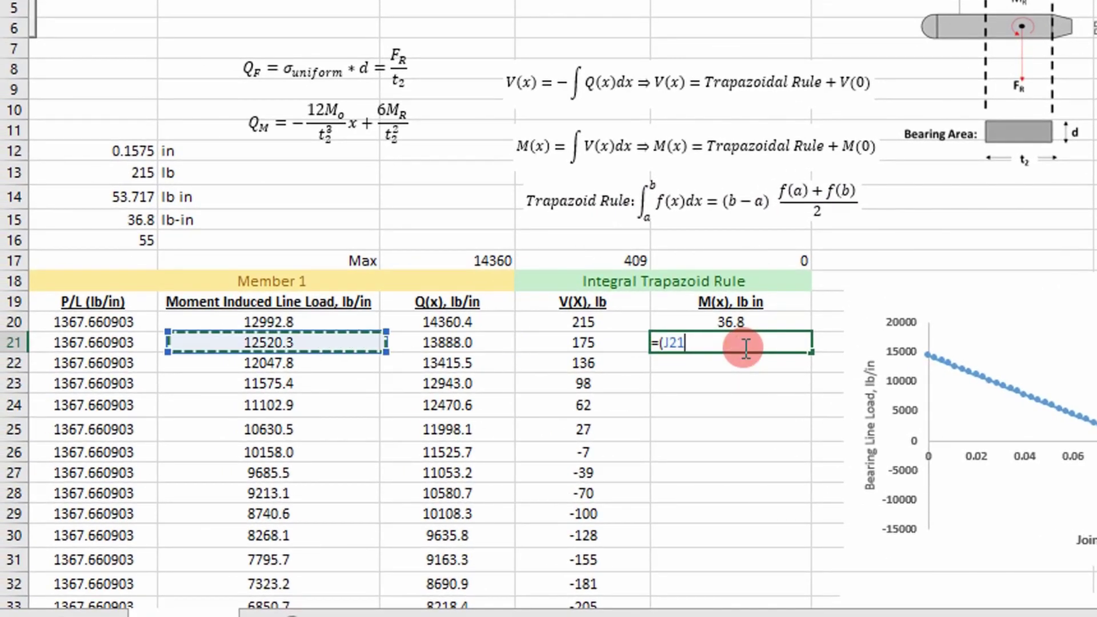
key(Right)
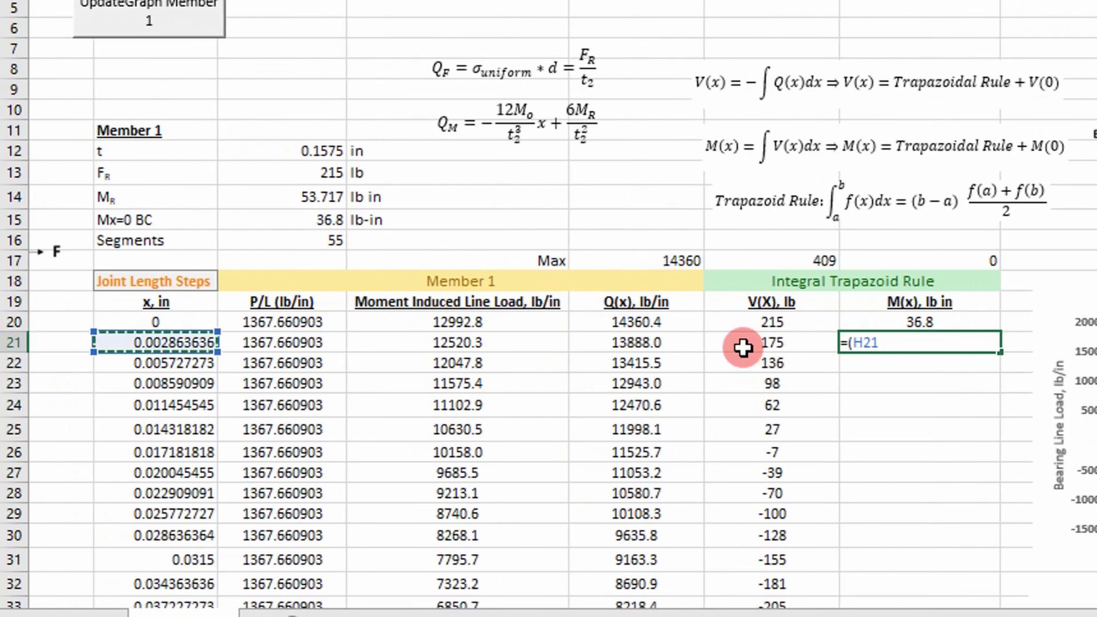
text(-)
key(Left)
key(Left)
key(Left)
key(Left)
key(Left)
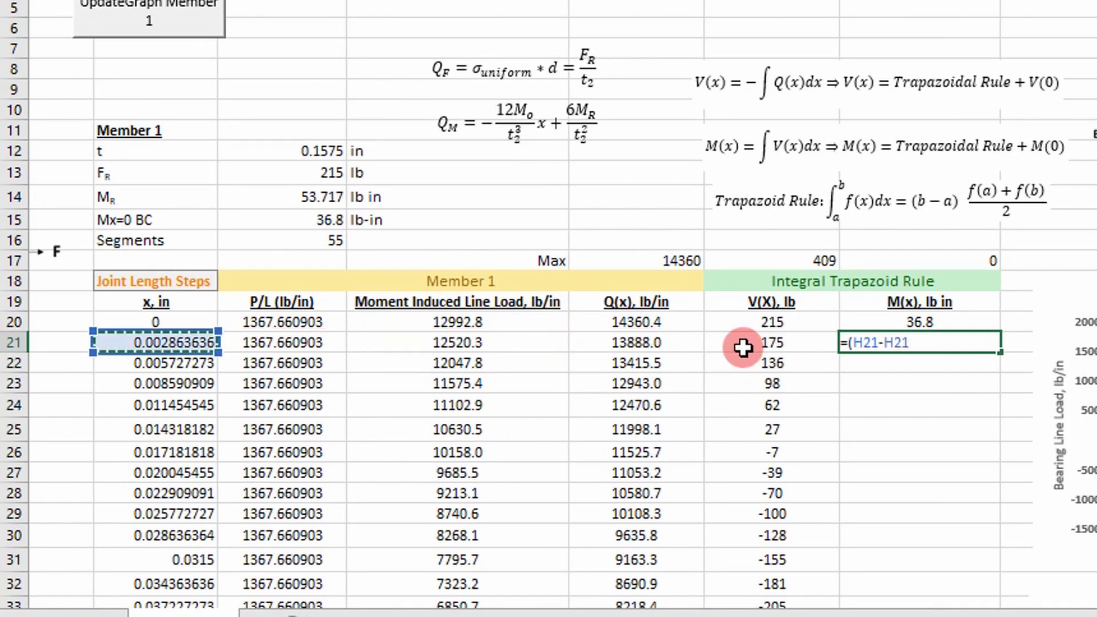
key(Up)
text())
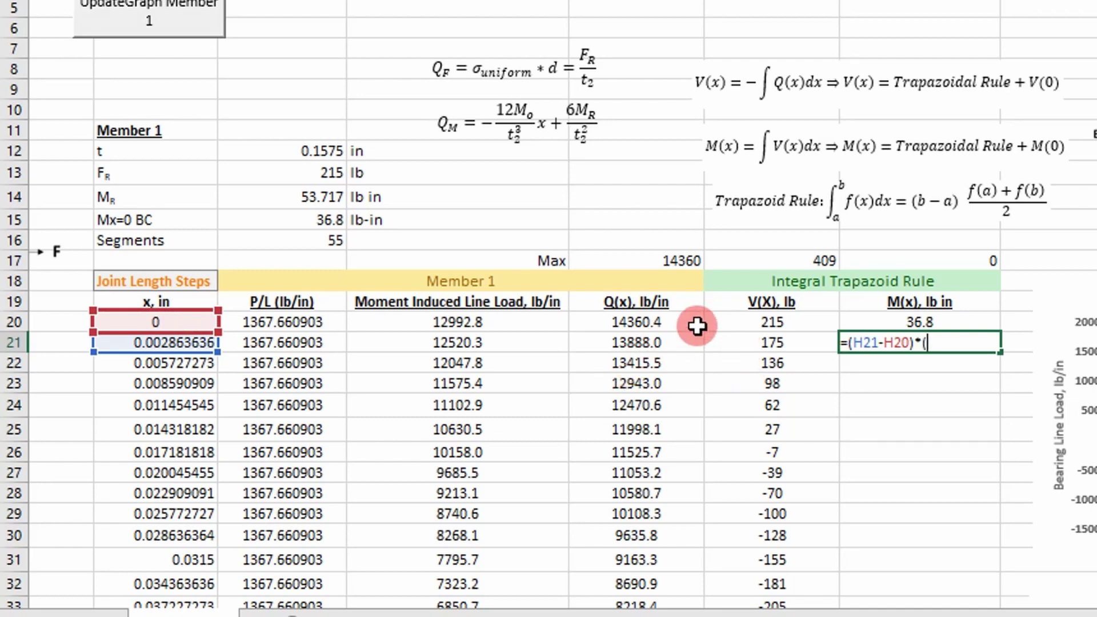
Complete M21 with the average of L20 and L21 plus M20, giving 37.31268379.
click(760, 324)
text(+)
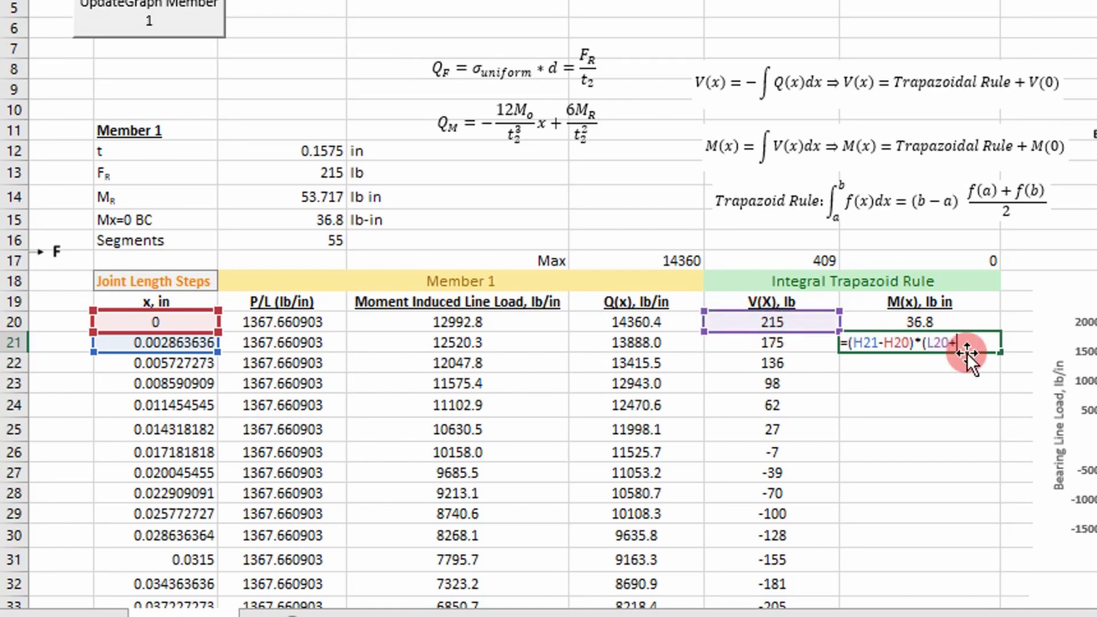
click(758, 343)
text())
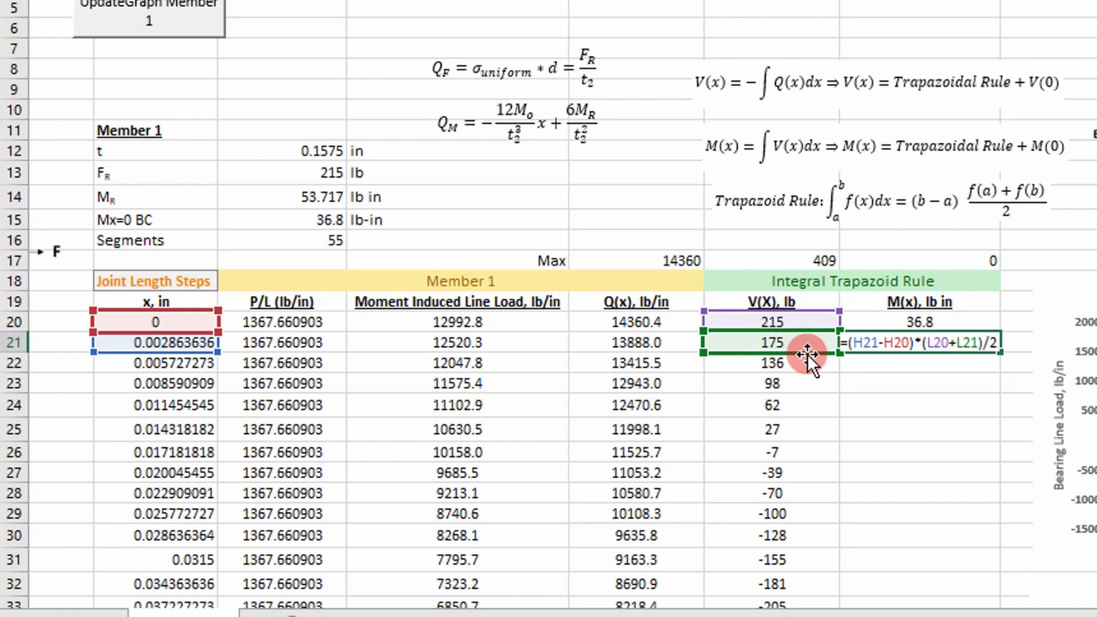
text(/2+)
click(918, 320)
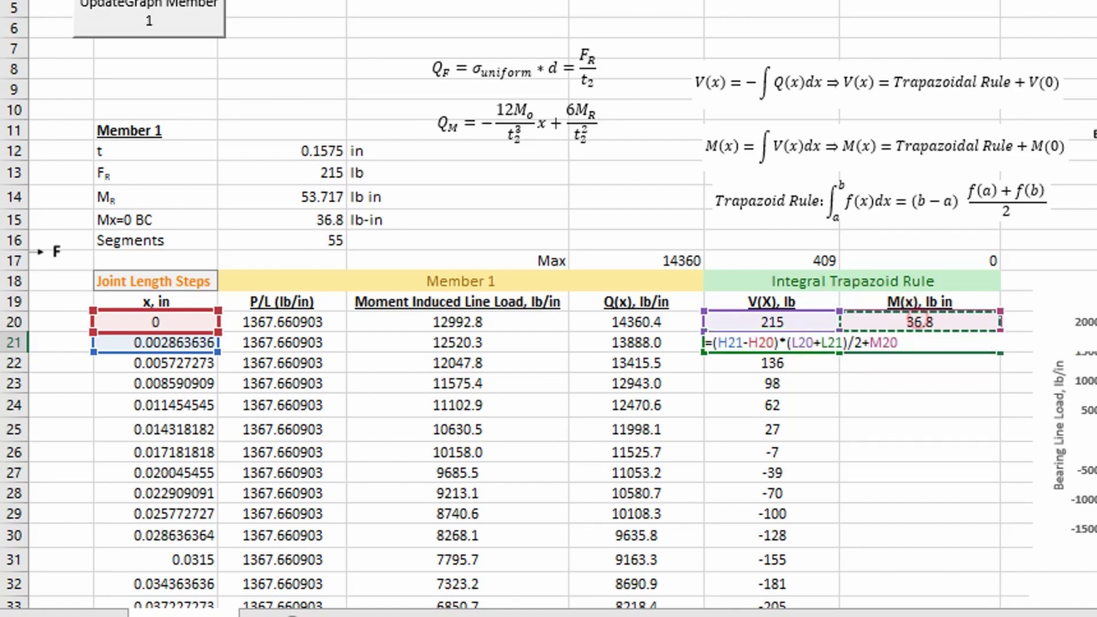
key(Return)
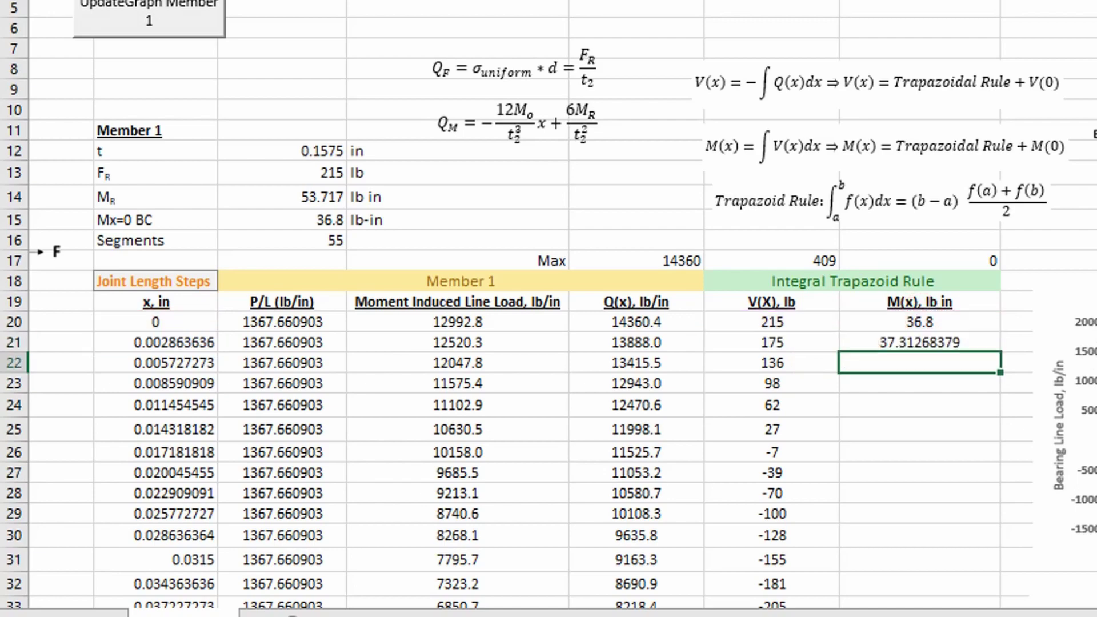
click(992, 343)
Copy M21's formula down column M and inspect the M(x) chart, peaking at 38.47653483.
double_click(1000, 354)
scroll(997, 353, down, 5)
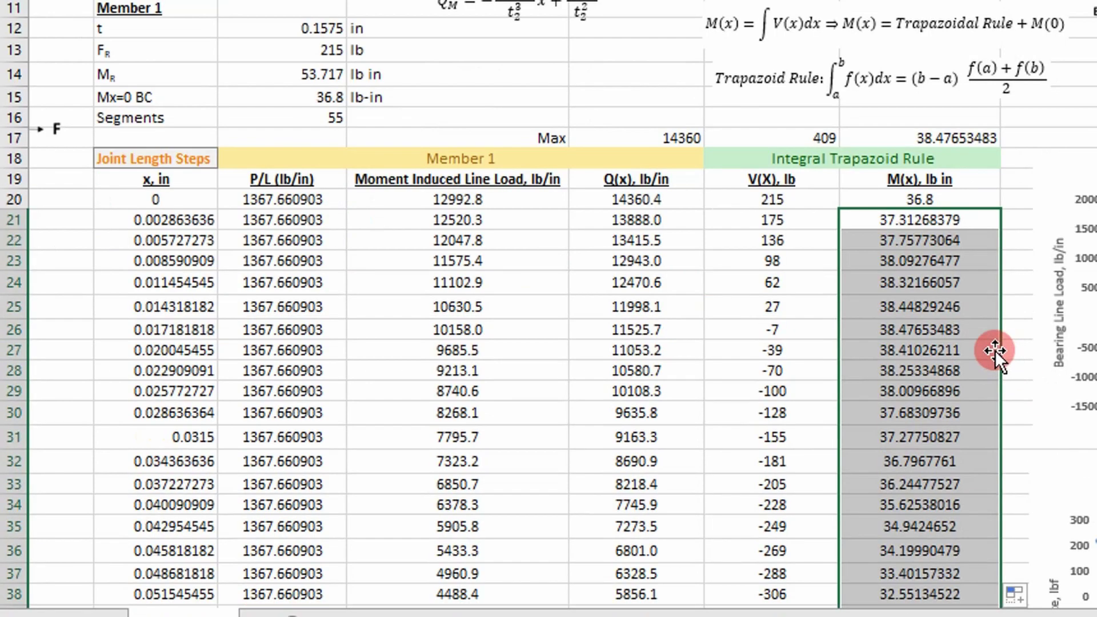
scroll(944, 235, up, 1)
scroll(639, 283, down, 7)
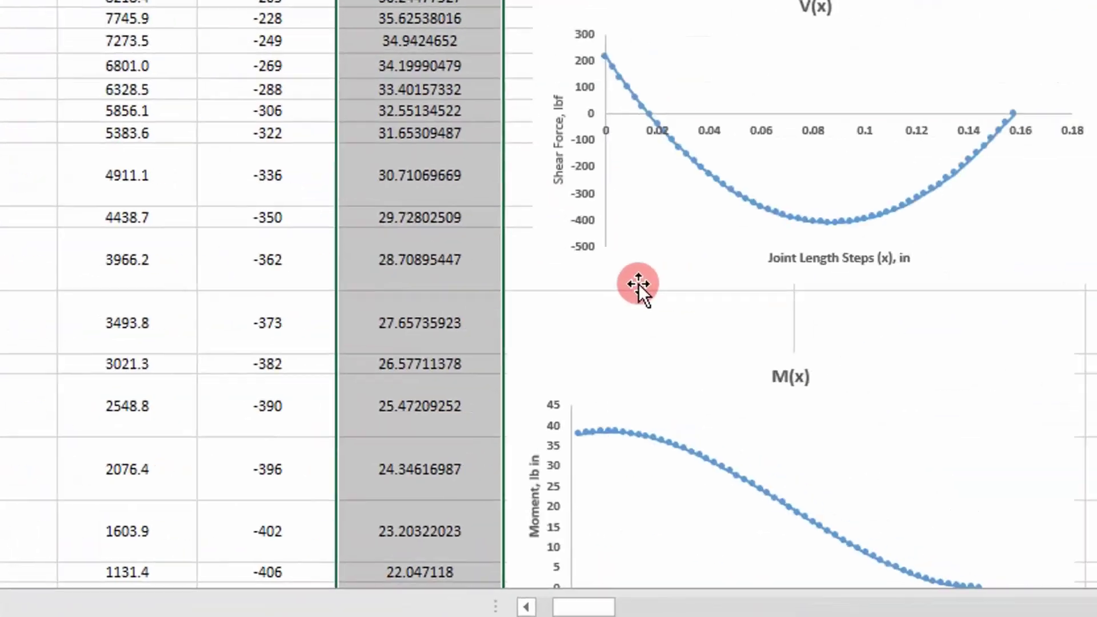
click(533, 219)
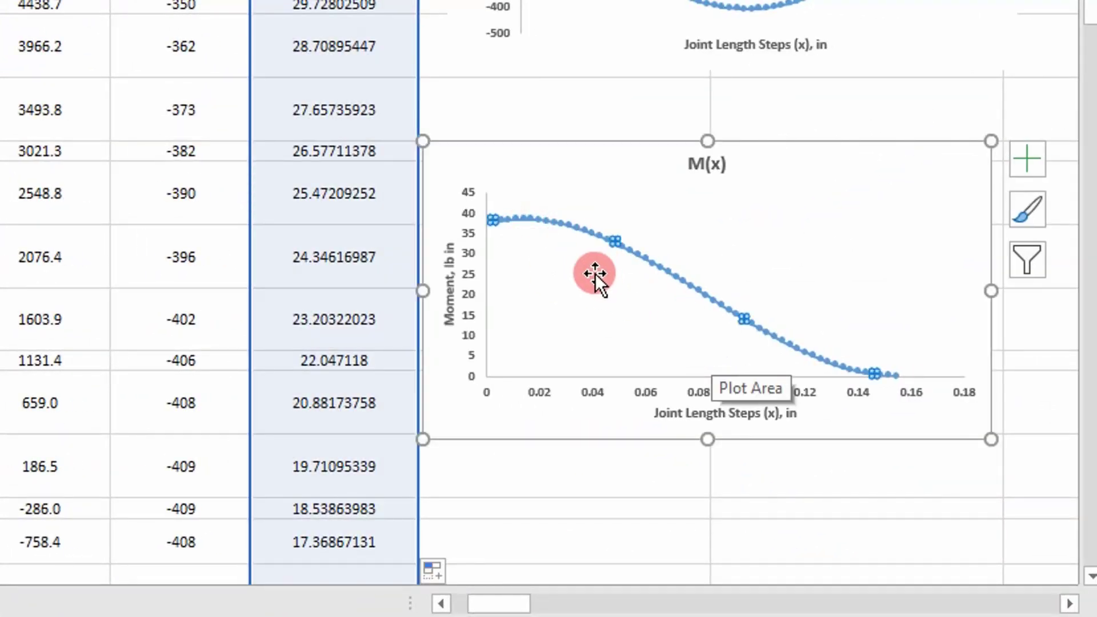
scroll(553, 280, up, 1)
scroll(550, 320, up, 1)
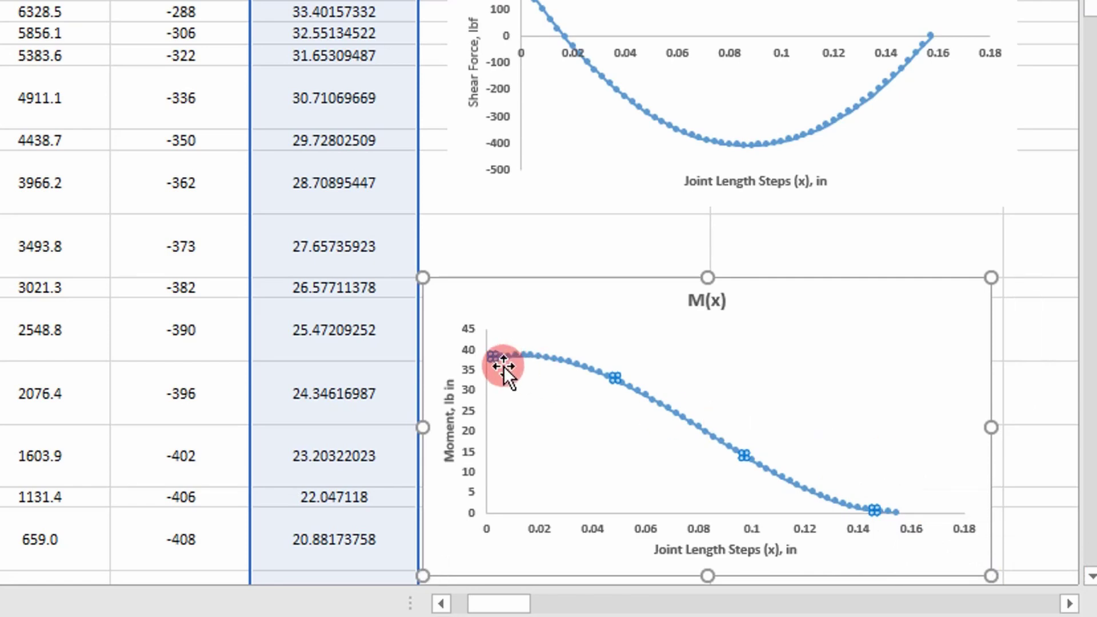
click(551, 228)
scroll(550, 218, up, 3)
scroll(551, 218, up, 6)
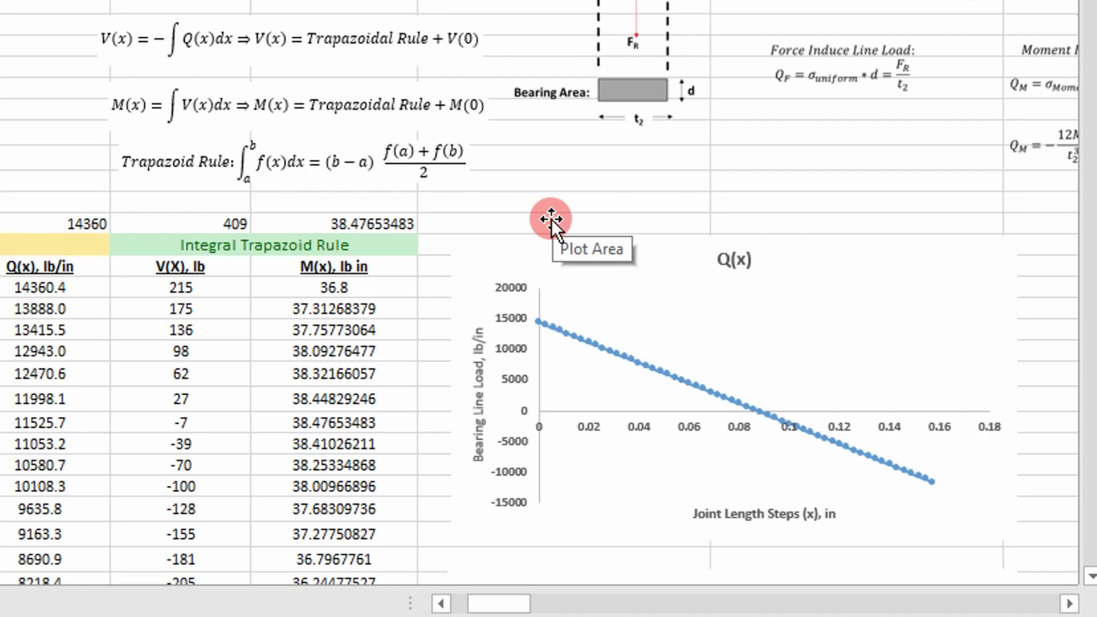